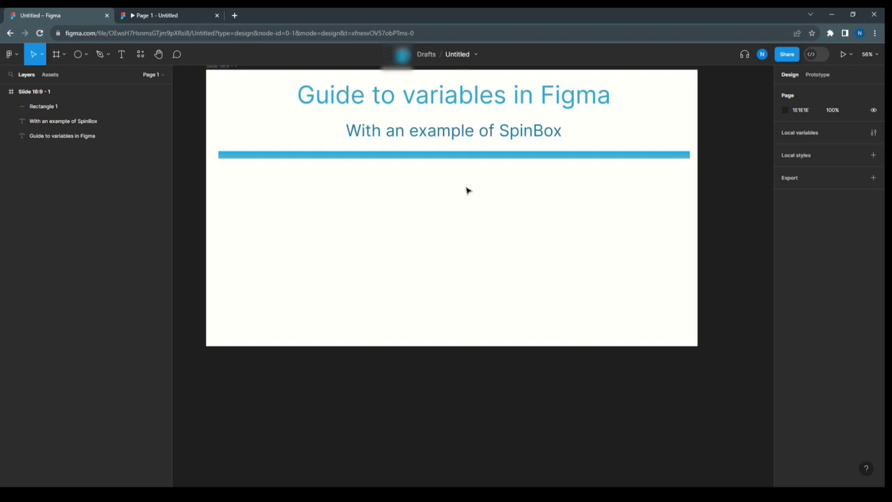
Step: Draw a 133×133 grey circle below the blue bar and Alt-drag a copy to its right
{"action": "left_click", "coordinate": [474, 155]}
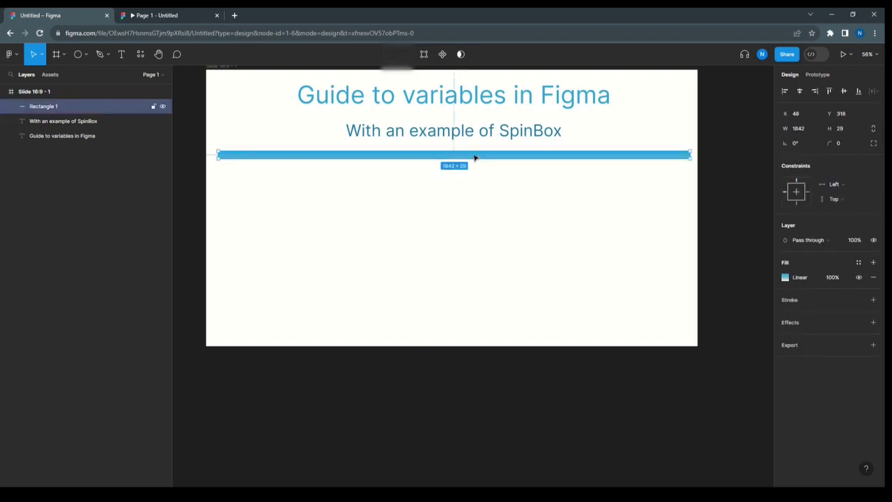
{"action": "left_click", "coordinate": [86, 56]}
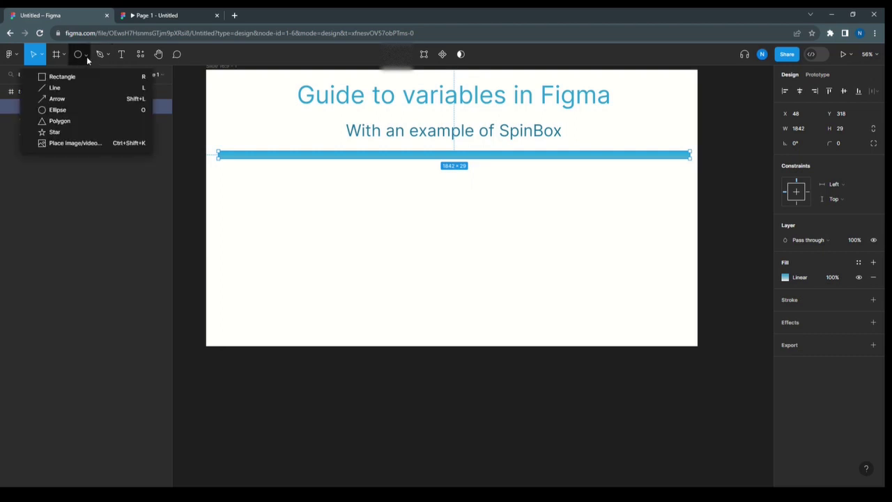
{"action": "left_click", "coordinate": [76, 110]}
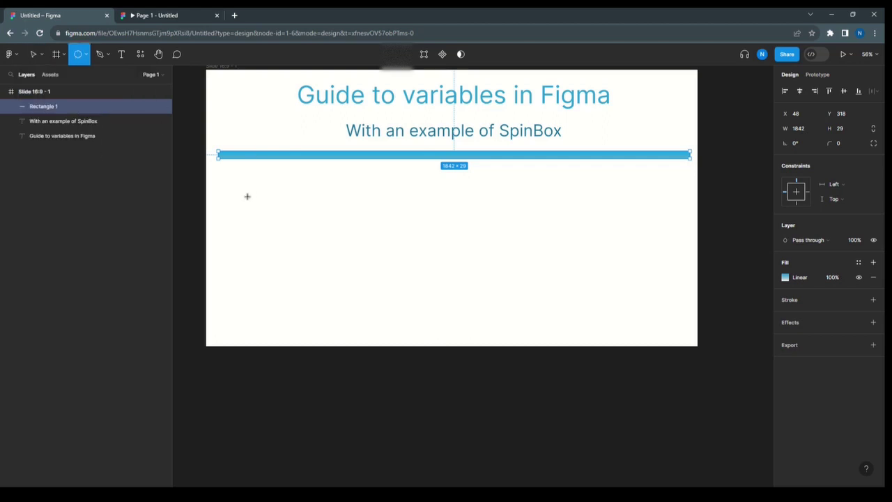
{"action": "left_click_drag", "start_coordinate": [246, 196], "coordinate": [282, 229]}
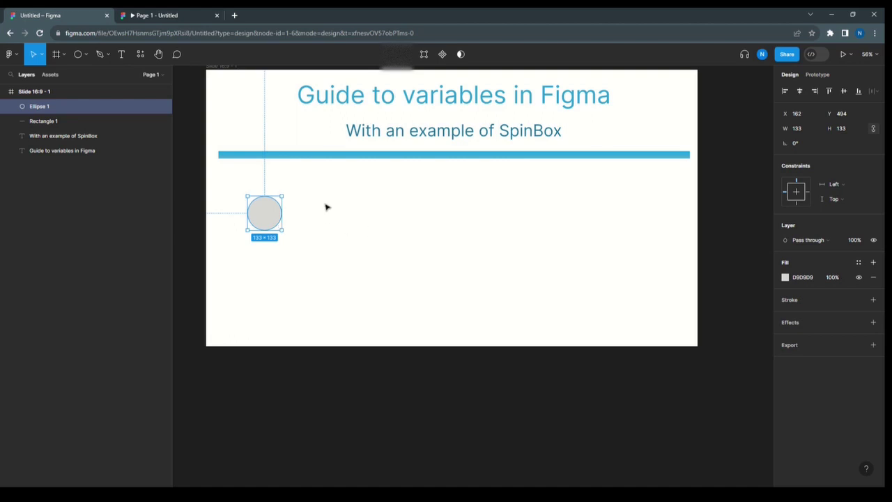
{"action": "left_click_drag", "start_coordinate": [274, 216], "coordinate": [355, 217]}
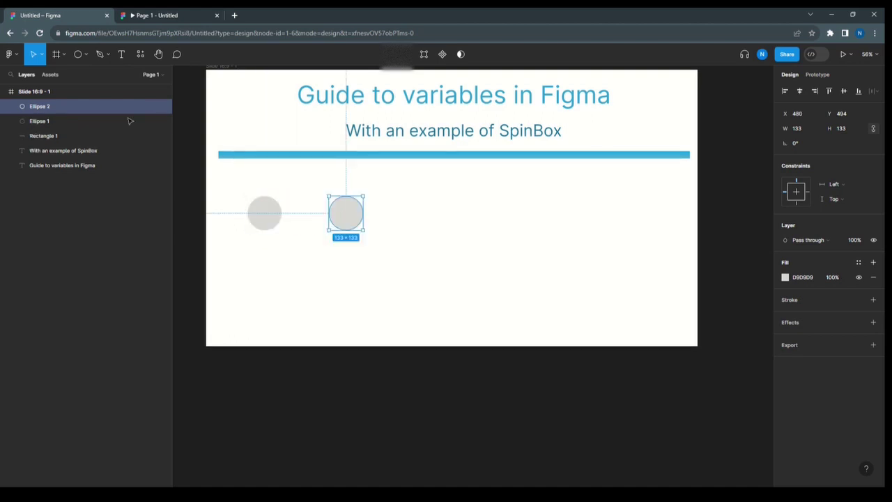
Step: Add a '-' text label centred in the left circle
{"action": "key", "text": "t"}
{"action": "left_click", "coordinate": [260, 214]}
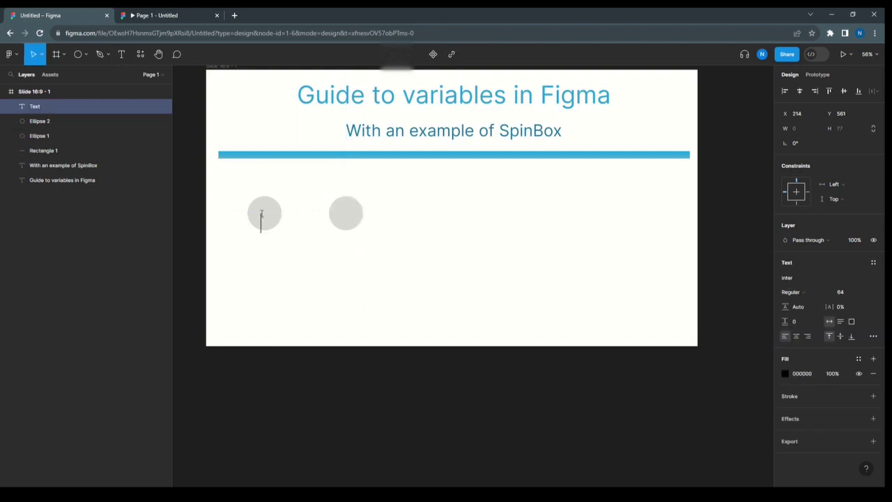
{"action": "type", "text": "-"}
{"action": "key", "text": "Escape"}
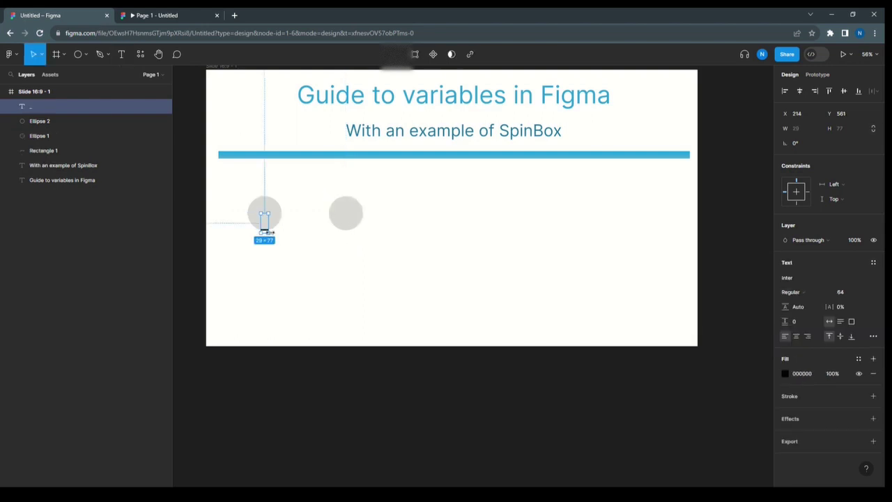
{"action": "double_click", "coordinate": [265, 226]}
{"action": "key", "text": "BackSpace"}
{"action": "type", "text": "-"}
{"action": "key", "text": "Escape"}
{"action": "scroll", "coordinate": [242, 211], "scroll_direction": "up", "scroll_amount": 5}
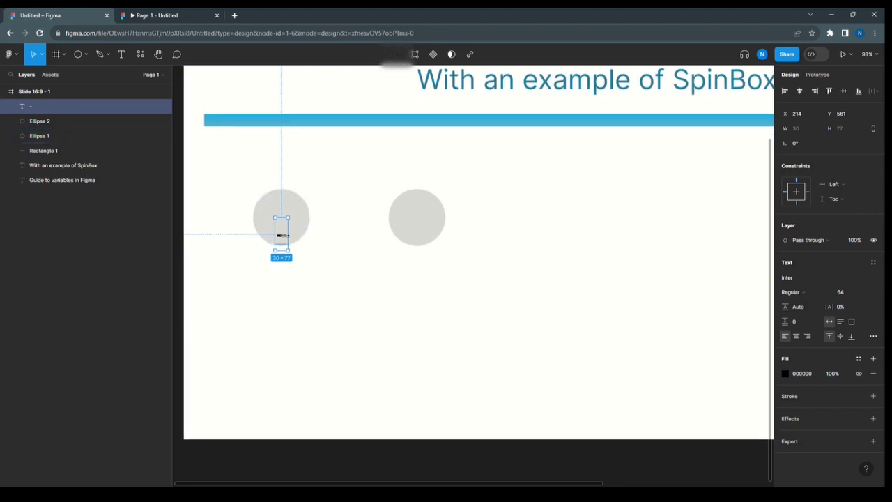
{"action": "left_click_drag", "start_coordinate": [283, 239], "coordinate": [282, 219]}
Step: Add a '+' text label centred in the right circle
{"action": "left_click", "coordinate": [121, 55]}
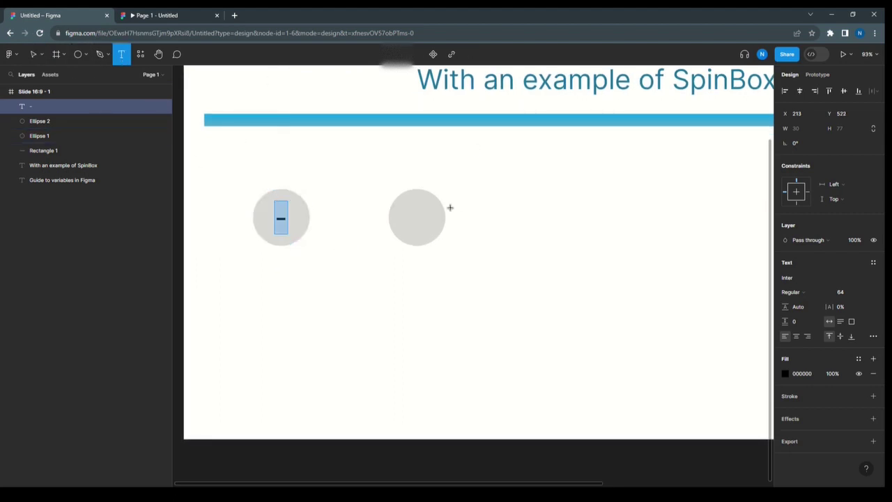
{"action": "left_click", "coordinate": [412, 215]}
{"action": "type", "text": "+"}
{"action": "left_click_drag", "start_coordinate": [420, 233], "coordinate": [416, 218]}
Step: Place a '0' text centred between the two circles
{"action": "left_click", "coordinate": [121, 54]}
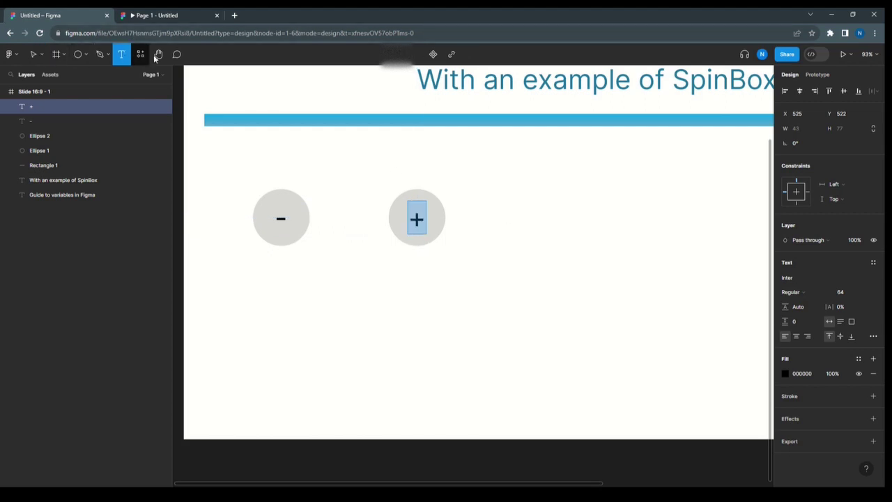
{"action": "left_click", "coordinate": [343, 217]}
{"action": "type", "text": "0"}
{"action": "key", "text": "Escape"}
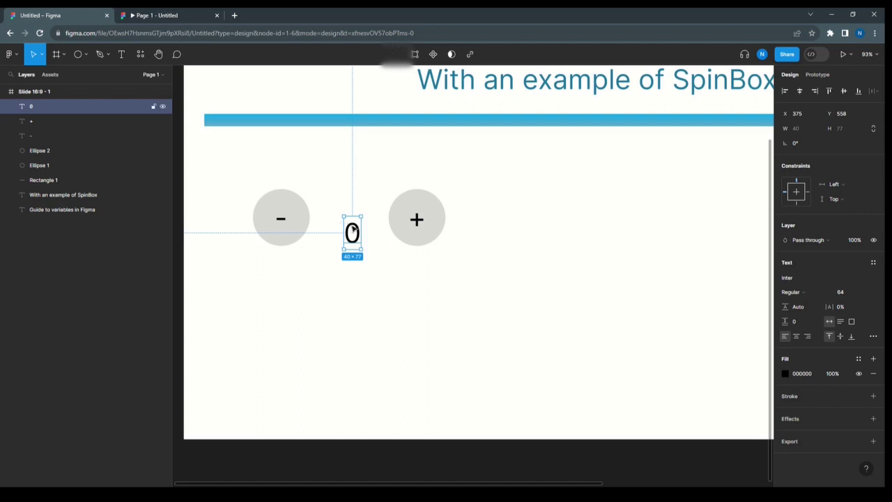
{"action": "left_click_drag", "start_coordinate": [353, 232], "coordinate": [352, 214]}
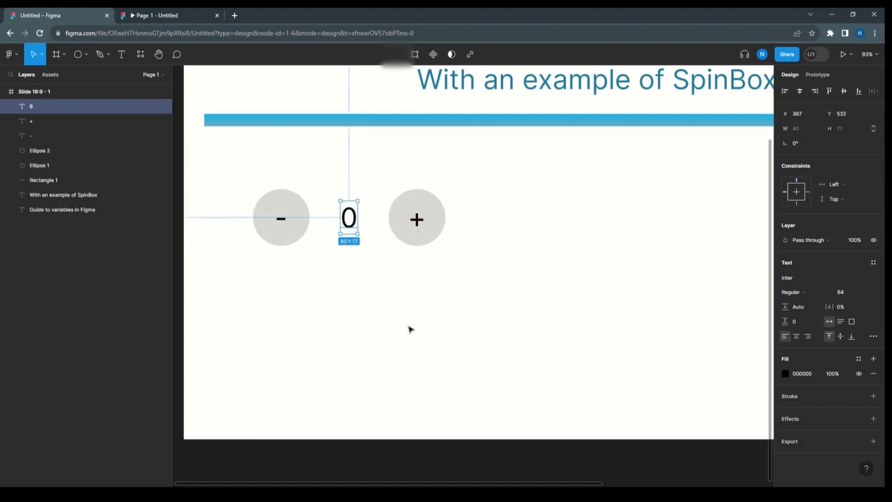
Step: Group each circle with its sign using Ctrl+G
{"action": "left_click_drag", "start_coordinate": [246, 184], "coordinate": [327, 268]}
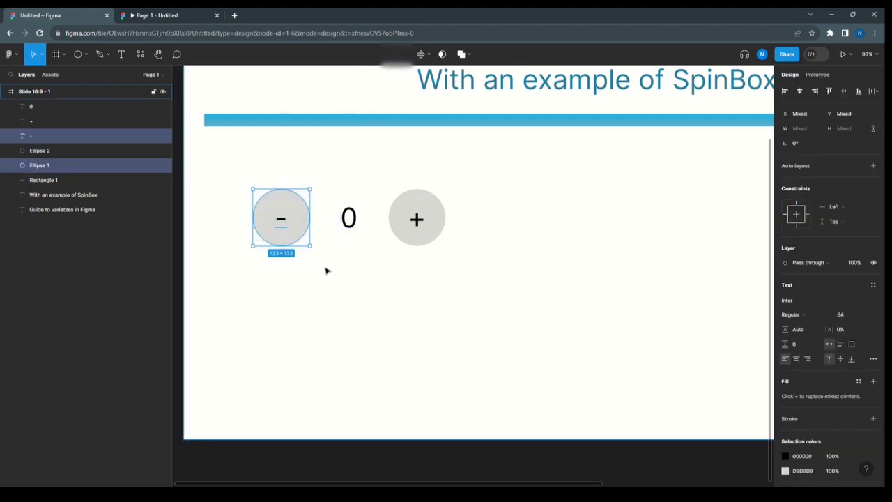
{"action": "key", "text": "ctrl+g"}
{"action": "left_click_drag", "start_coordinate": [378, 179], "coordinate": [478, 274]}
{"action": "key", "text": "ctrl+g"}
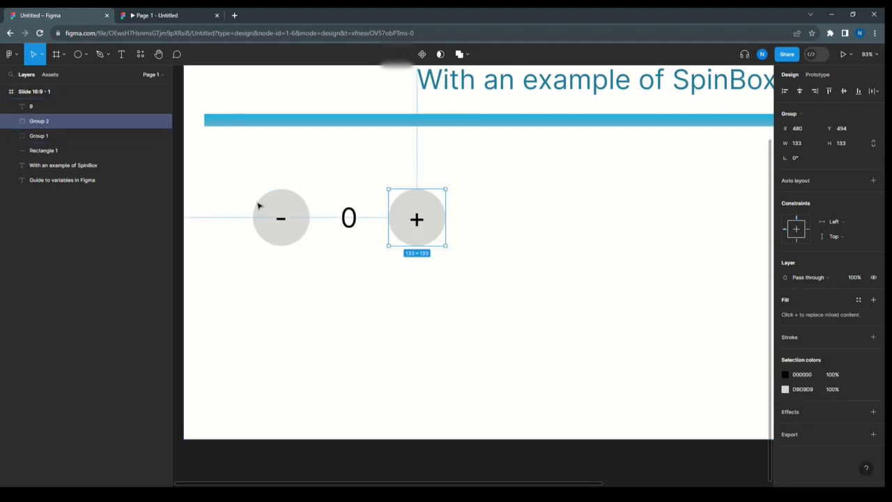
Step: Make the minus group a component named Minus
{"action": "left_click", "coordinate": [280, 211]}
{"action": "left_click", "coordinate": [418, 53]}
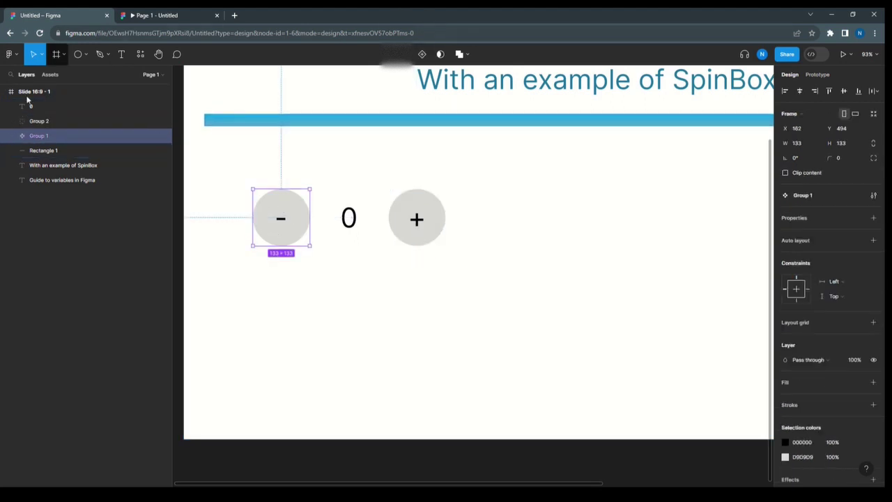
{"action": "double_click", "coordinate": [39, 134]}
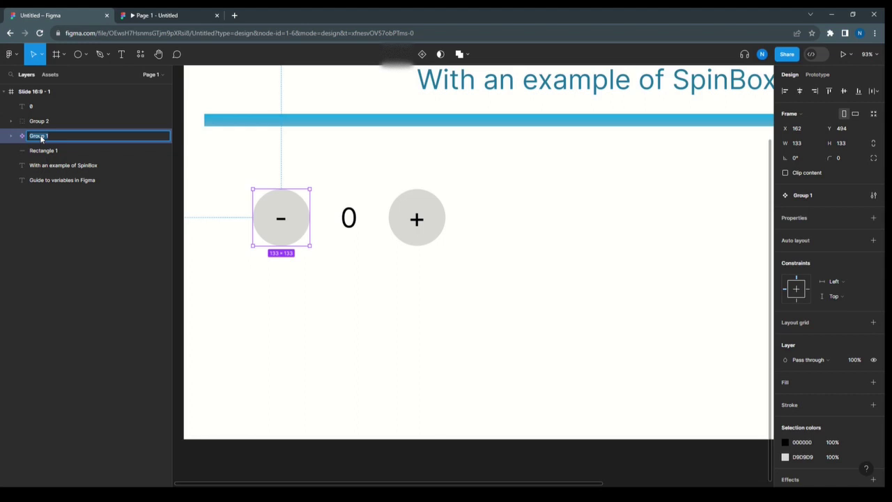
{"action": "type", "text": "Minus"}
Step: Turn the plus group into a component and begin renaming its layer
{"action": "left_click", "coordinate": [392, 209]}
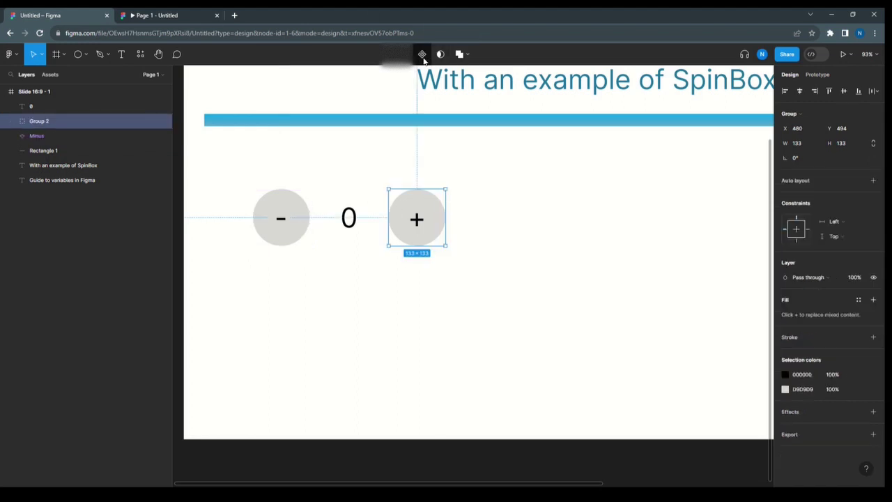
{"action": "left_click", "coordinate": [421, 55]}
{"action": "double_click", "coordinate": [47, 121]}
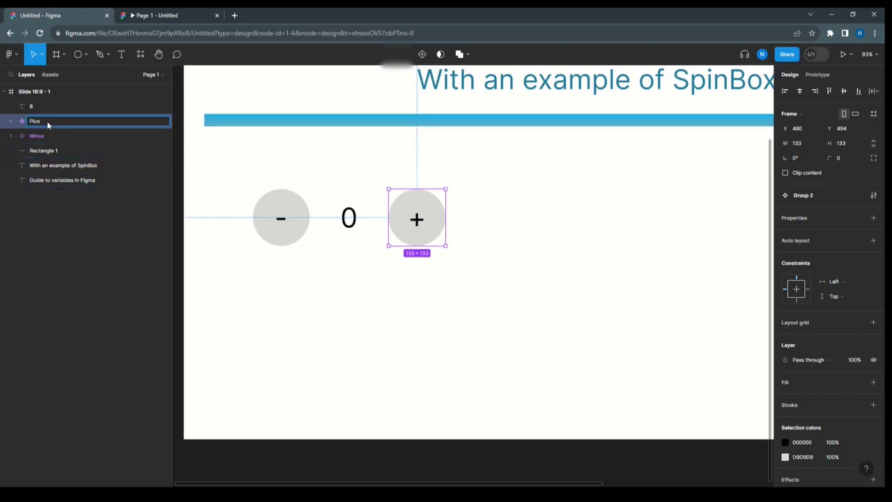
Step: Name the right component Plus, then create a number variable Count with value 0 in Collection 1
{"action": "left_click", "coordinate": [517, 221]}
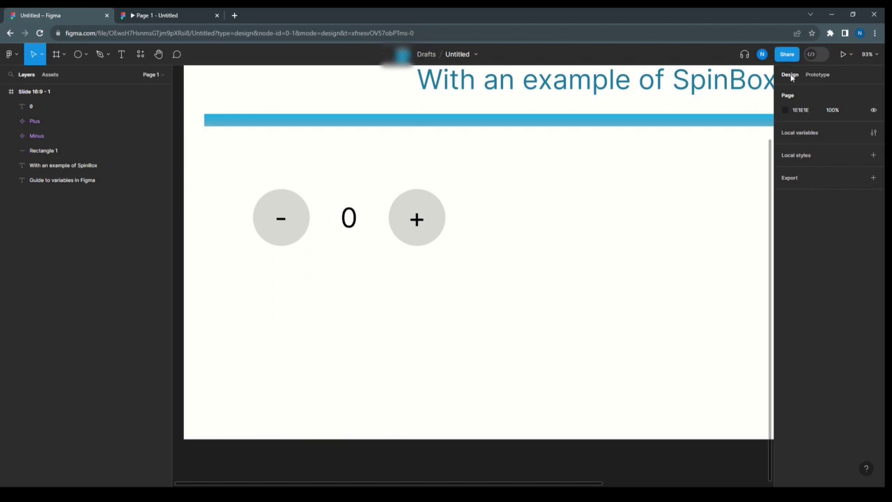
{"action": "left_click", "coordinate": [873, 133]}
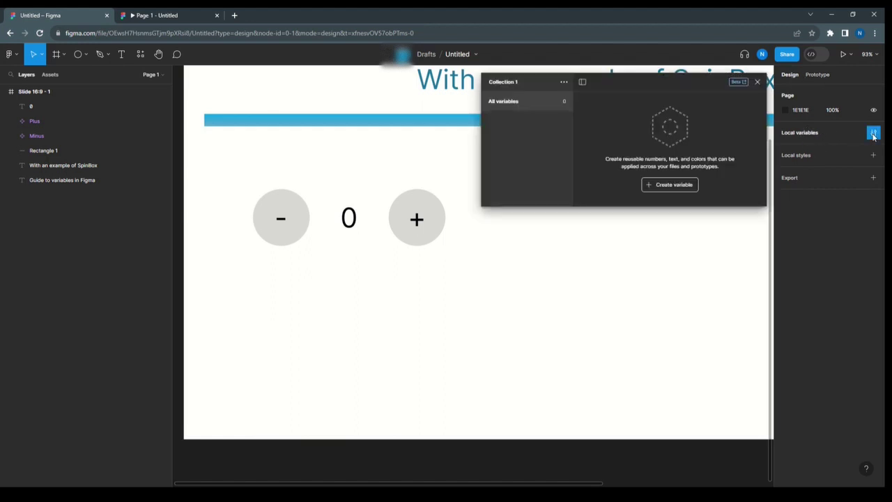
{"action": "left_click", "coordinate": [672, 186]}
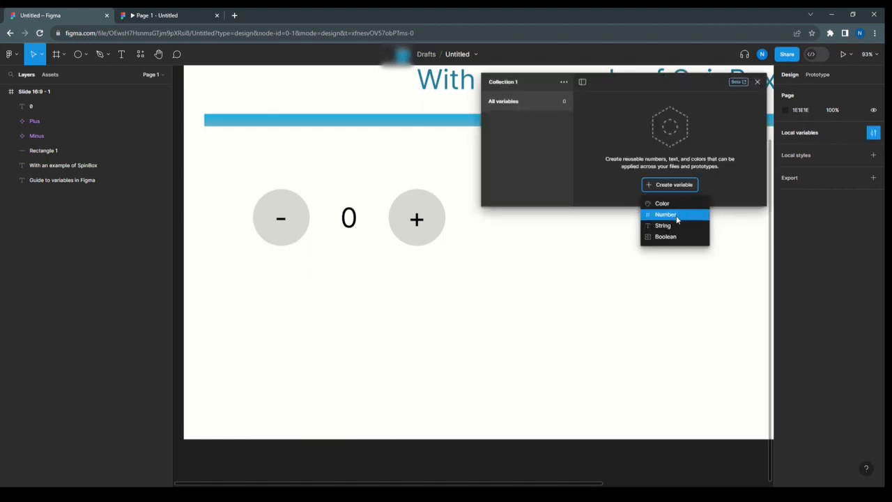
{"action": "left_click", "coordinate": [674, 212]}
{"action": "type", "text": "c"}
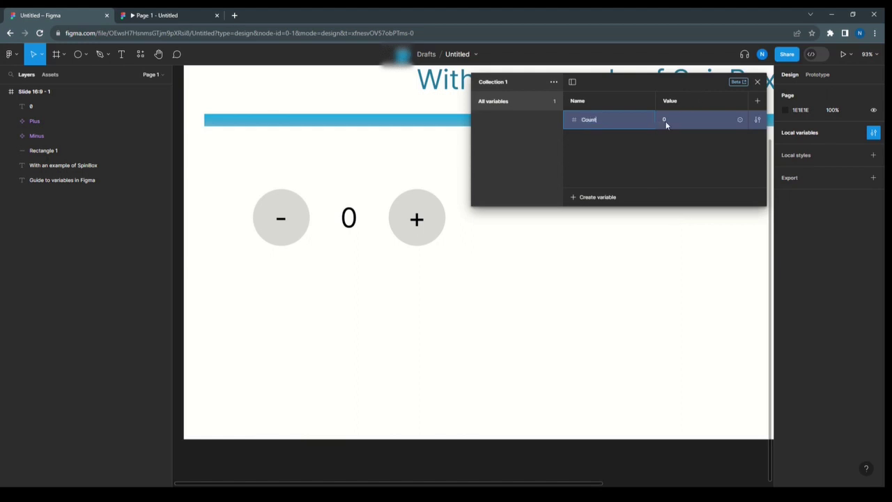
{"action": "left_click", "coordinate": [663, 243]}
{"action": "left_click", "coordinate": [758, 82]}
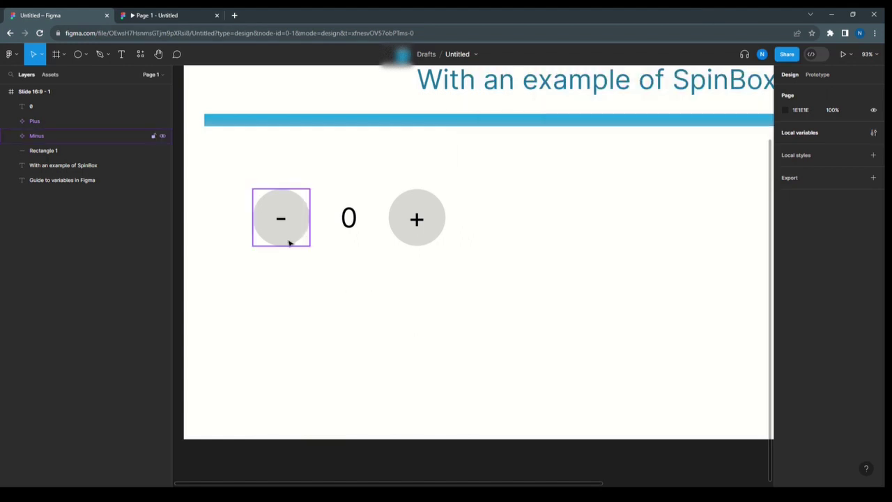
Step: Give the Minus button an On click Set variable action: Count to Count - 1
{"action": "left_click", "coordinate": [284, 238]}
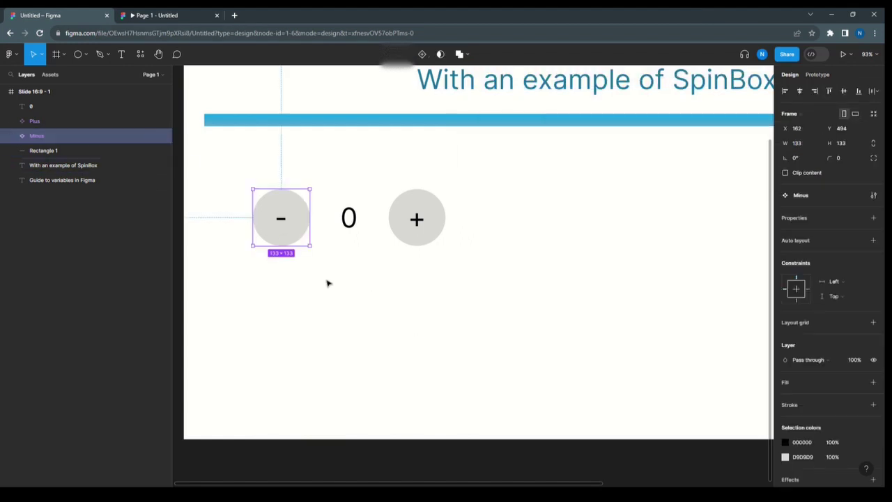
{"action": "left_click", "coordinate": [818, 75]}
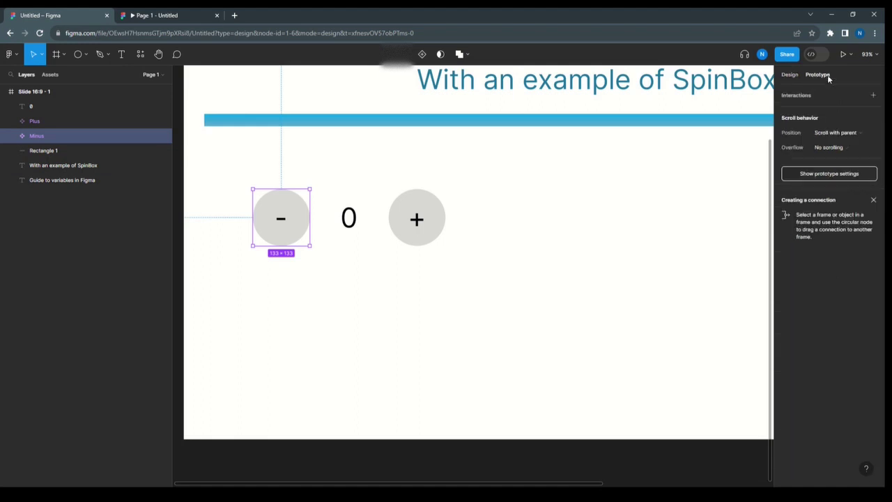
{"action": "left_click", "coordinate": [873, 95]}
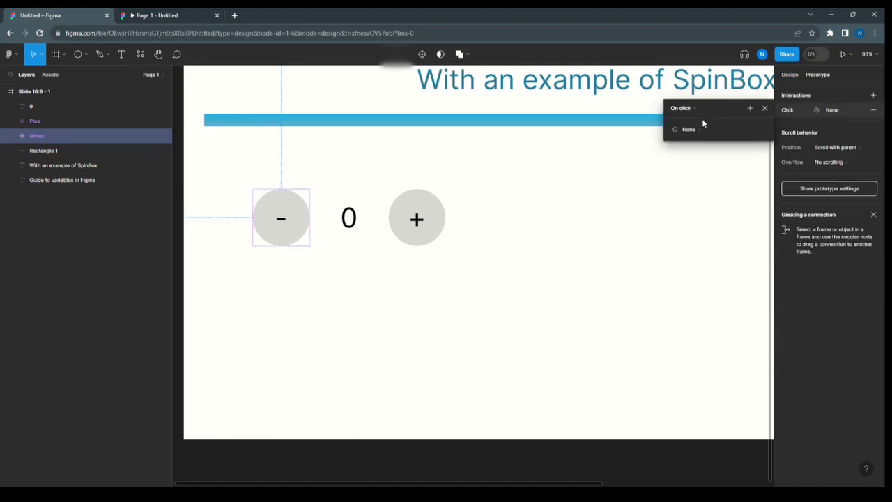
{"action": "left_click", "coordinate": [750, 109]}
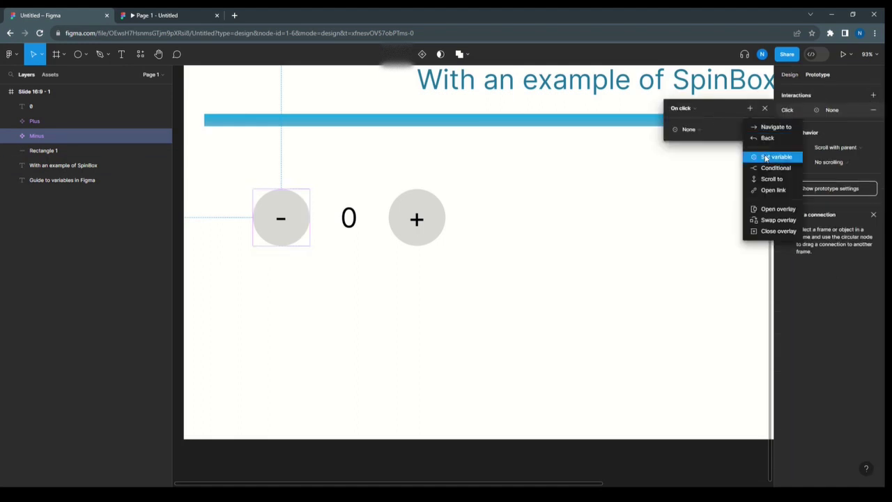
{"action": "left_click", "coordinate": [765, 156]}
{"action": "left_click", "coordinate": [713, 186]}
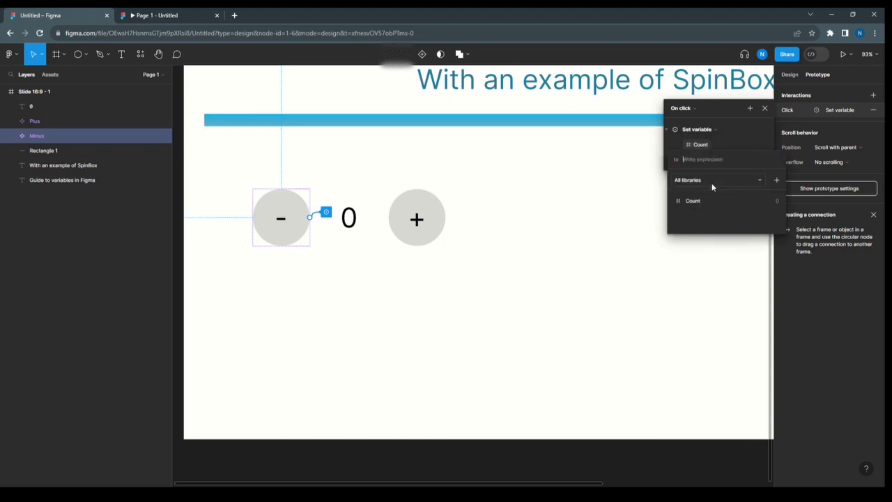
{"action": "left_click", "coordinate": [703, 200]}
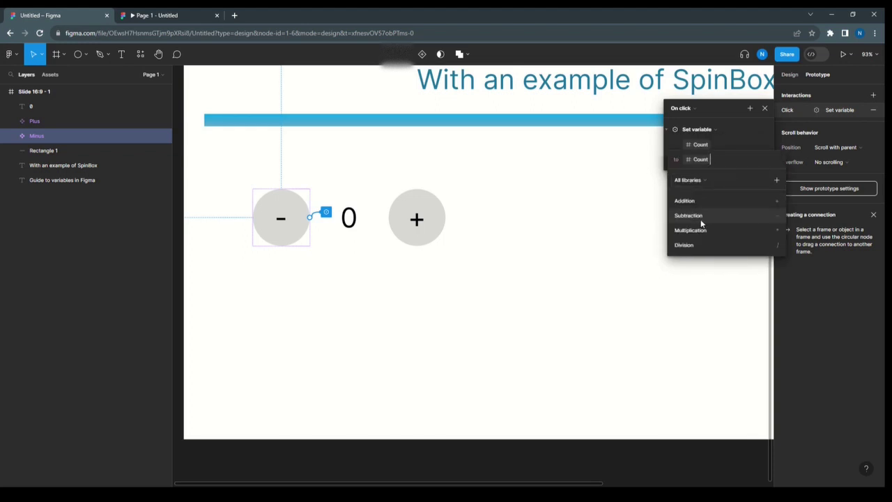
{"action": "left_click", "coordinate": [702, 221]}
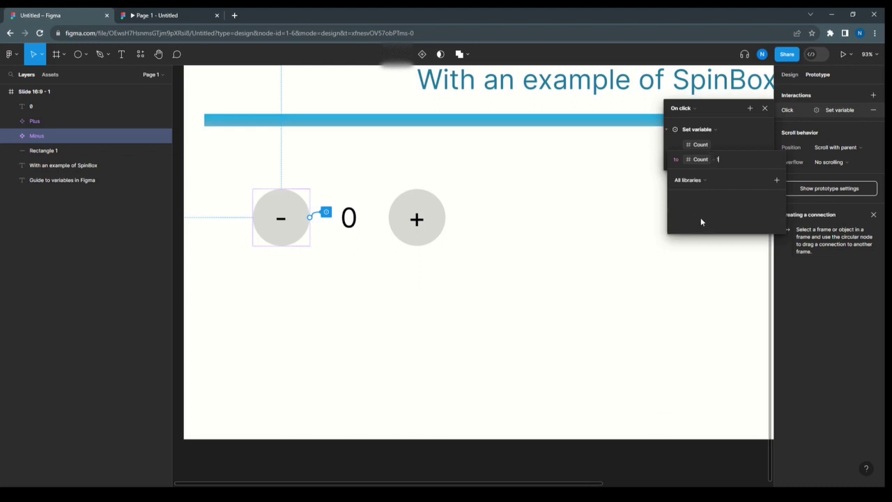
{"action": "left_click", "coordinate": [428, 213]}
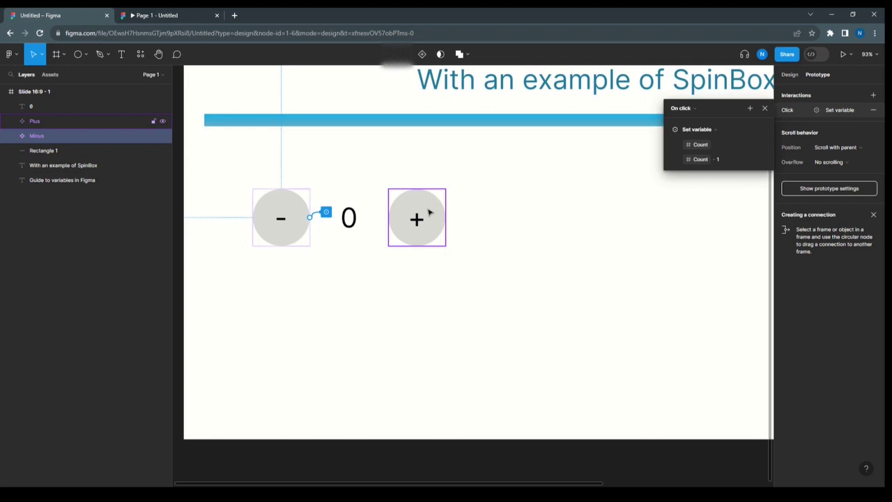
Step: Give the Plus button an On click Set variable action: Count to Count + 1
{"action": "left_click", "coordinate": [429, 213]}
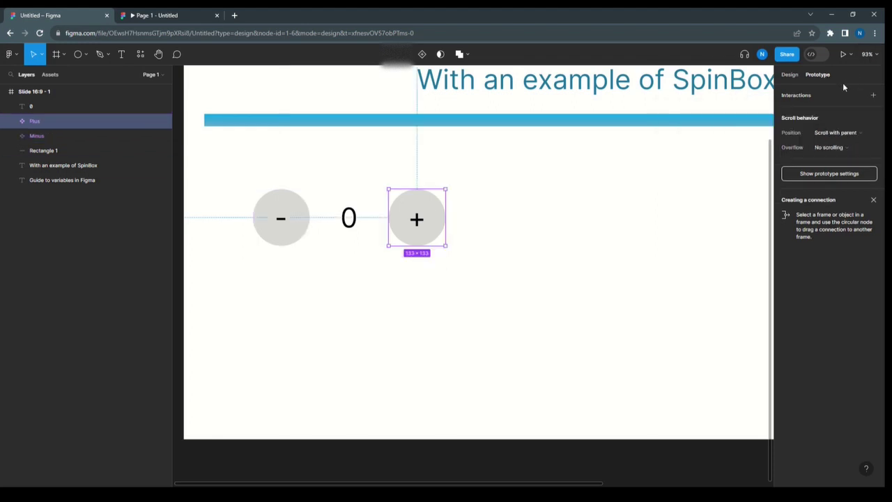
{"action": "left_click", "coordinate": [802, 95]}
{"action": "left_click", "coordinate": [748, 108]}
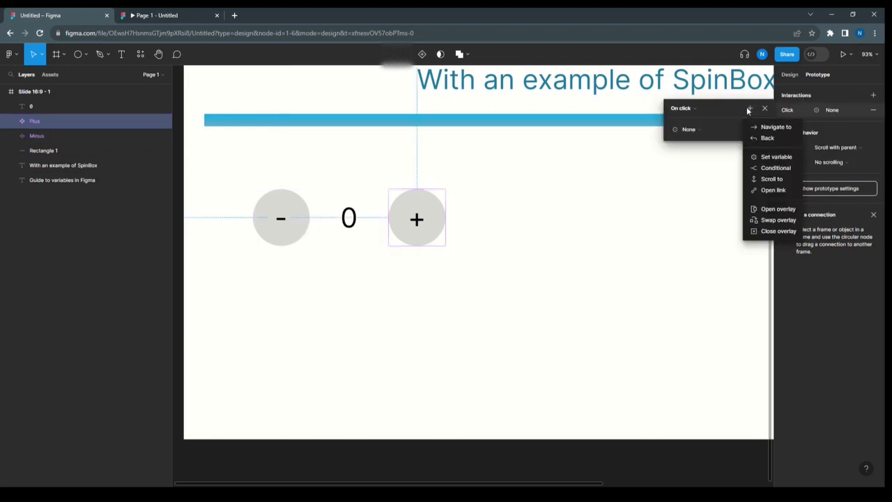
{"action": "left_click", "coordinate": [762, 155]}
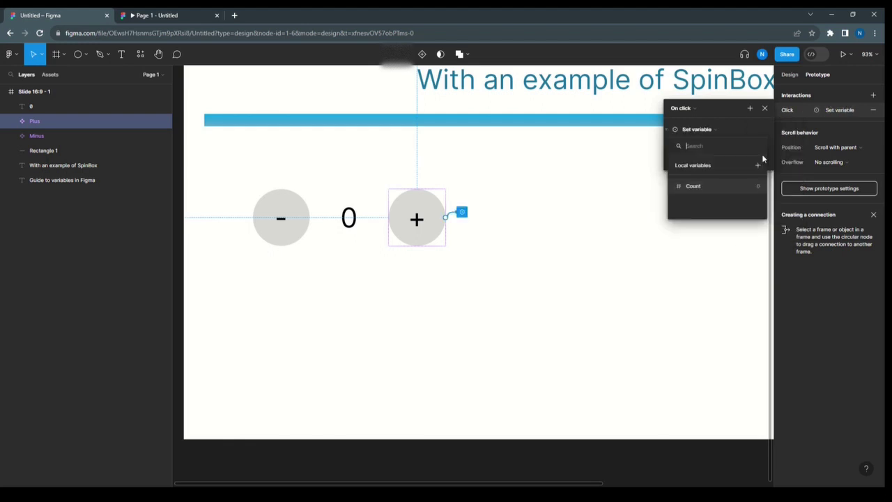
{"action": "left_click", "coordinate": [720, 185]}
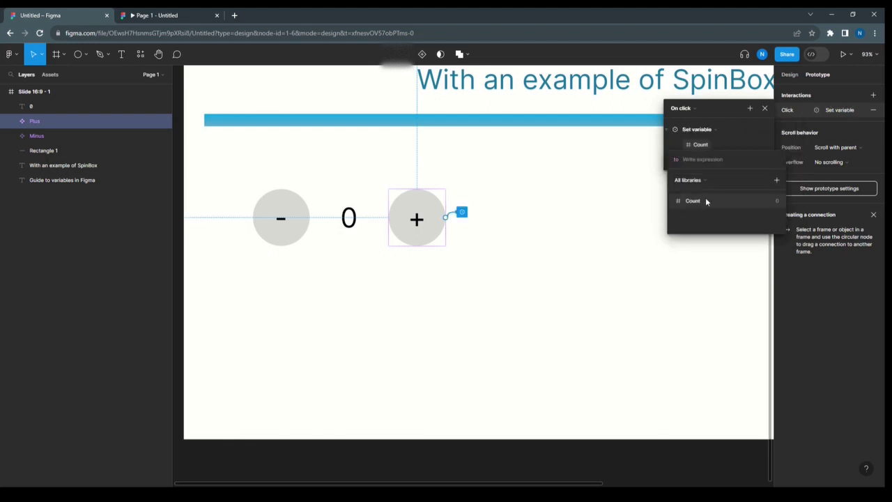
{"action": "left_click", "coordinate": [704, 200]}
{"action": "left_click", "coordinate": [704, 201]}
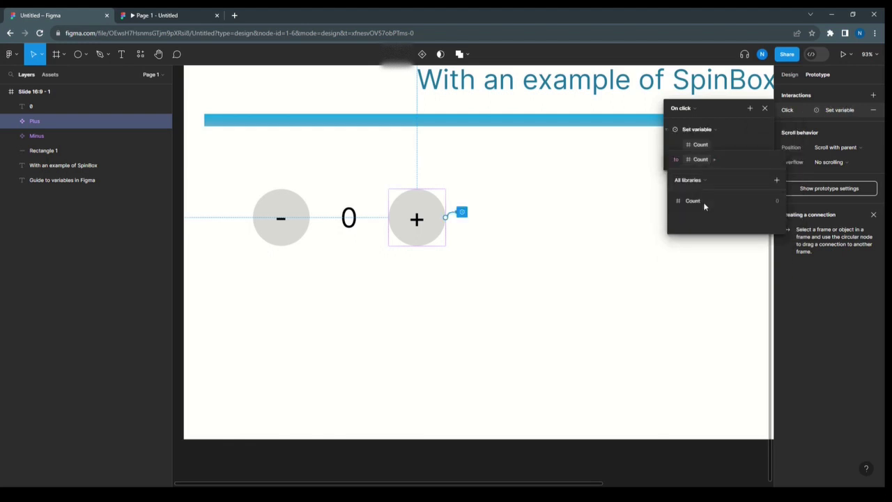
{"action": "type", "text": "1"}
{"action": "key", "text": "Return"}
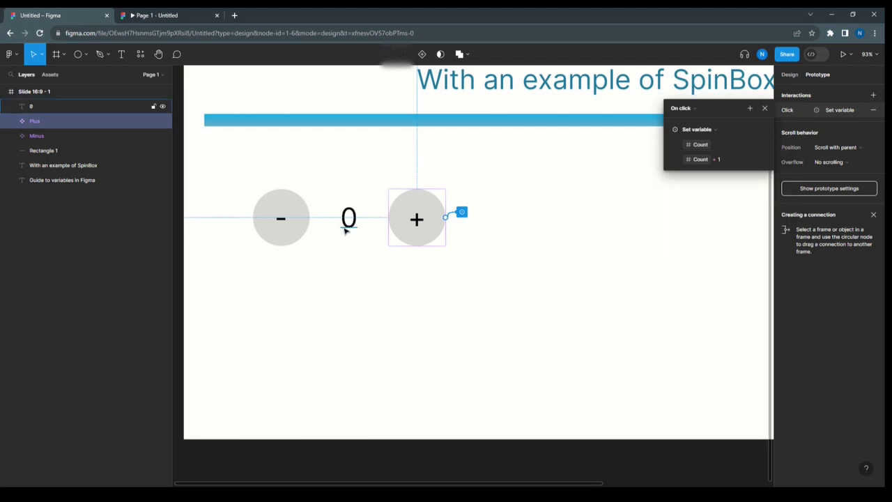
Step: Bind the 0 text to the Count variable, close the old prototype tab and start presenting
{"action": "left_click", "coordinate": [349, 218]}
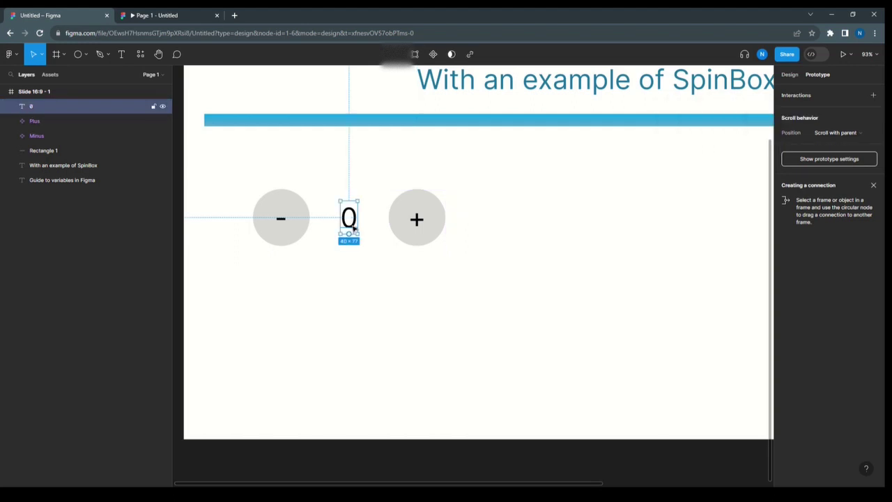
{"action": "left_click", "coordinate": [790, 74]}
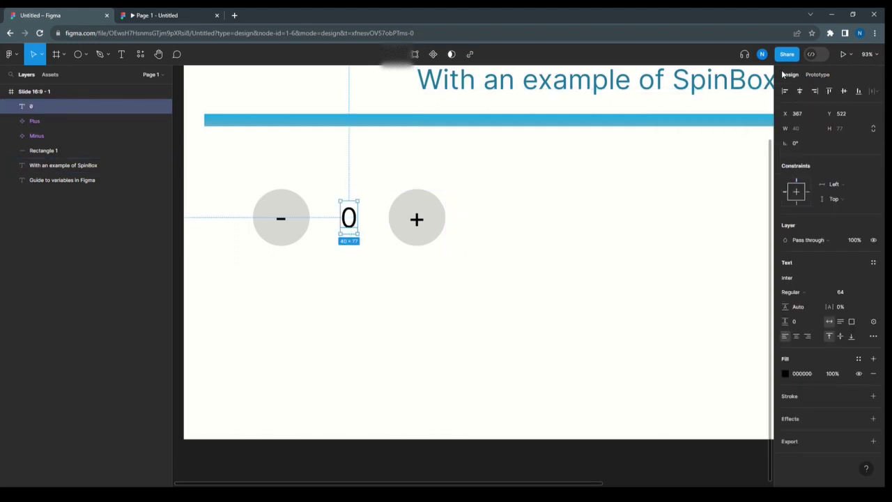
{"action": "left_click", "coordinate": [874, 322]}
{"action": "left_click", "coordinate": [821, 377]}
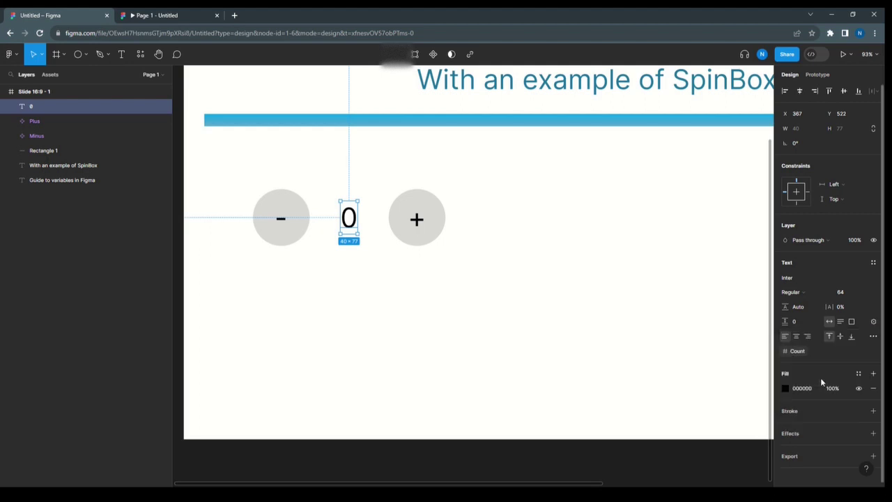
{"action": "left_click", "coordinate": [216, 15]}
{"action": "left_click", "coordinate": [851, 56]}
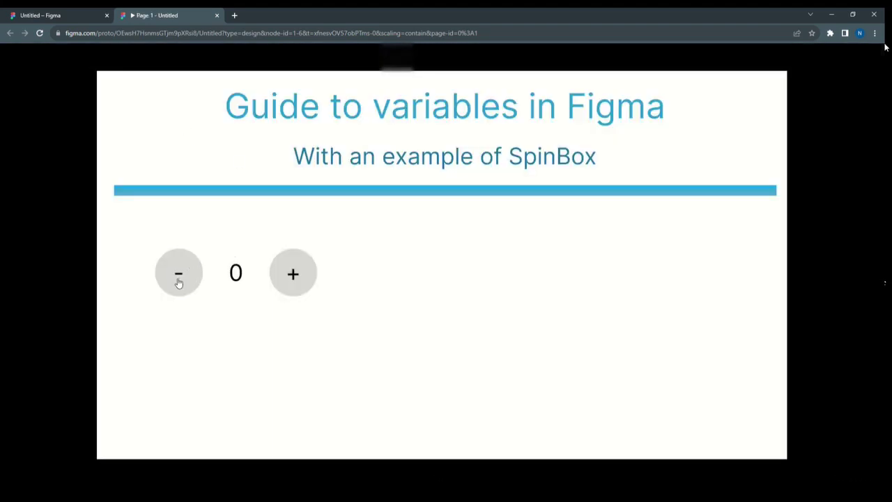
Step: Click minus six times, then plus eleven times, to test the unbounded counter
{"action": "left_click", "coordinate": [177, 277]}
{"action": "left_click", "coordinate": [177, 277]}
{"action": "left_click", "coordinate": [177, 276]}
{"action": "left_click", "coordinate": [177, 276]}
{"action": "left_click", "coordinate": [177, 277]}
{"action": "left_click", "coordinate": [177, 276]}
{"action": "left_click", "coordinate": [177, 276]}
{"action": "left_click", "coordinate": [177, 277]}
{"action": "left_click", "coordinate": [177, 276]}
{"action": "left_click", "coordinate": [177, 276]}
{"action": "left_click", "coordinate": [177, 277]}
{"action": "left_click", "coordinate": [177, 277]}
{"action": "left_click", "coordinate": [177, 276]}
{"action": "left_click", "coordinate": [303, 272]}
{"action": "left_click", "coordinate": [303, 272]}
{"action": "left_click", "coordinate": [303, 272]}
{"action": "left_click", "coordinate": [303, 272]}
{"action": "left_click", "coordinate": [303, 272]}
{"action": "left_click", "coordinate": [303, 272]}
{"action": "left_click", "coordinate": [303, 272]}
{"action": "left_click", "coordinate": [304, 272]}
{"action": "left_click", "coordinate": [301, 273]}
{"action": "left_click", "coordinate": [301, 272]}
{"action": "left_click", "coordinate": [301, 272]}
{"action": "left_click", "coordinate": [301, 272]}
{"action": "left_click", "coordinate": [301, 273]}
{"action": "left_click", "coordinate": [301, 273]}
{"action": "left_click", "coordinate": [301, 273]}
{"action": "left_click", "coordinate": [301, 272]}
{"action": "left_click", "coordinate": [301, 273]}
{"action": "left_click", "coordinate": [301, 273]}
{"action": "left_click", "coordinate": [301, 273]}
{"action": "left_click", "coordinate": [301, 273]}
{"action": "left_click", "coordinate": [301, 273]}
Step: Back in the editor, select the Minus button and open its On click action list
{"action": "left_click", "coordinate": [72, 17]}
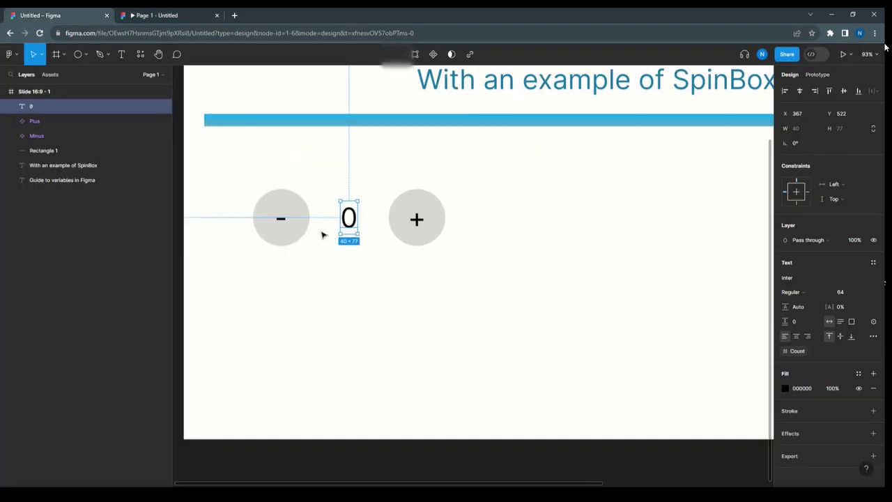
{"action": "left_click", "coordinate": [309, 227]}
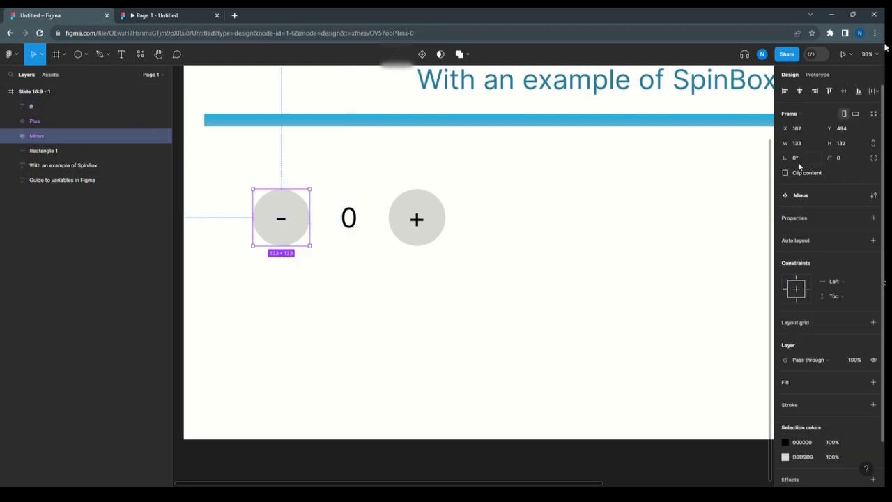
{"action": "left_click", "coordinate": [365, 275]}
{"action": "left_click", "coordinate": [299, 225]}
{"action": "double_click", "coordinate": [300, 225]}
{"action": "left_click", "coordinate": [339, 193]}
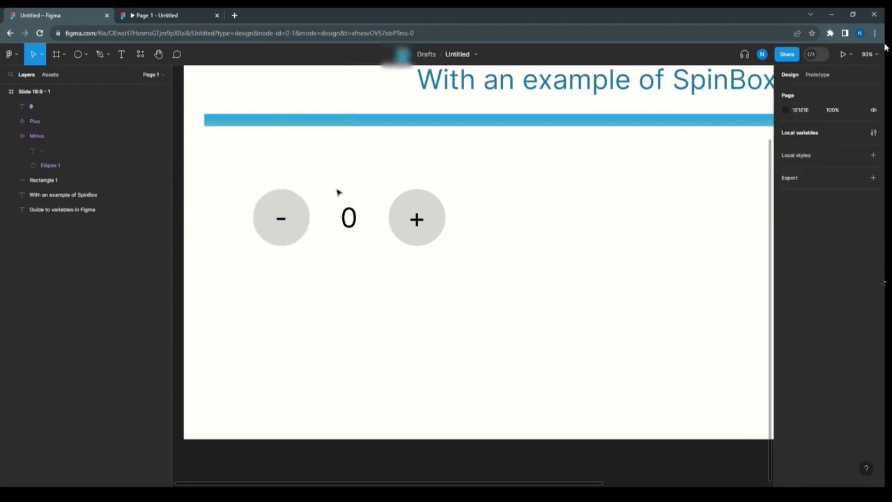
{"action": "left_click", "coordinate": [292, 199]}
{"action": "left_click", "coordinate": [820, 75]}
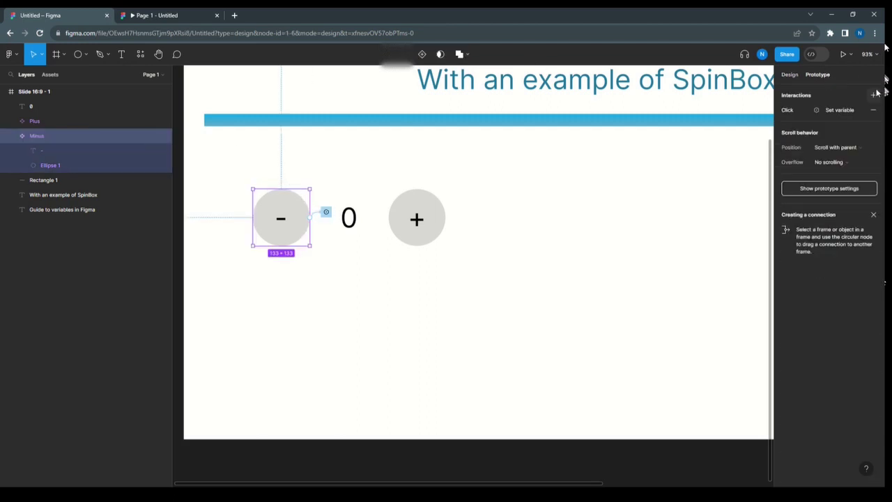
{"action": "left_click", "coordinate": [791, 109]}
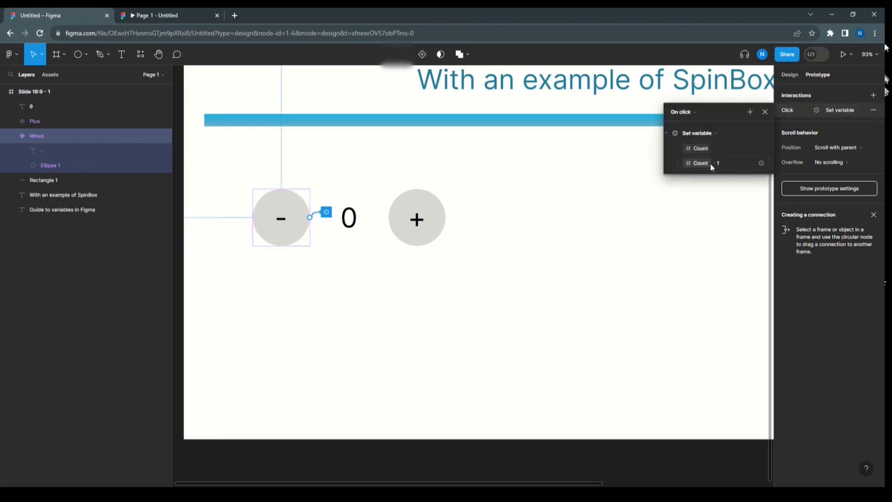
{"action": "left_click", "coordinate": [750, 113]}
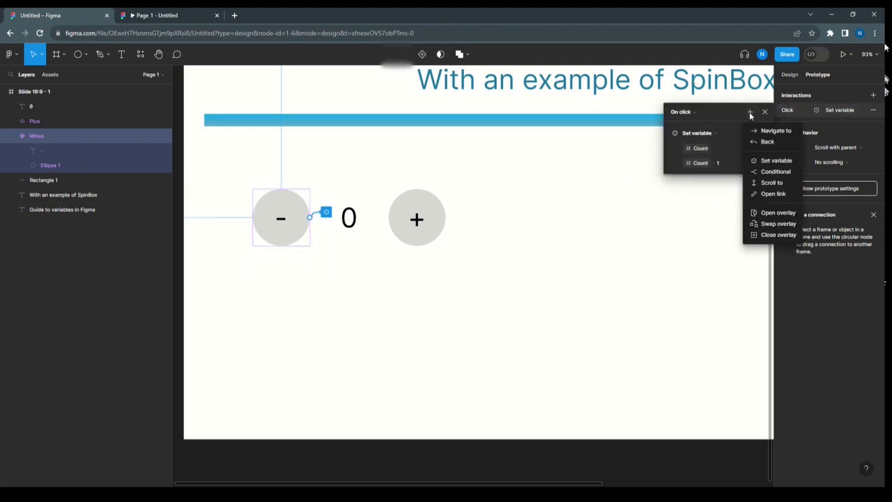
Step: Add a conditional to the Minus button's On click testing Count <= 0
{"action": "left_click", "coordinate": [769, 173]}
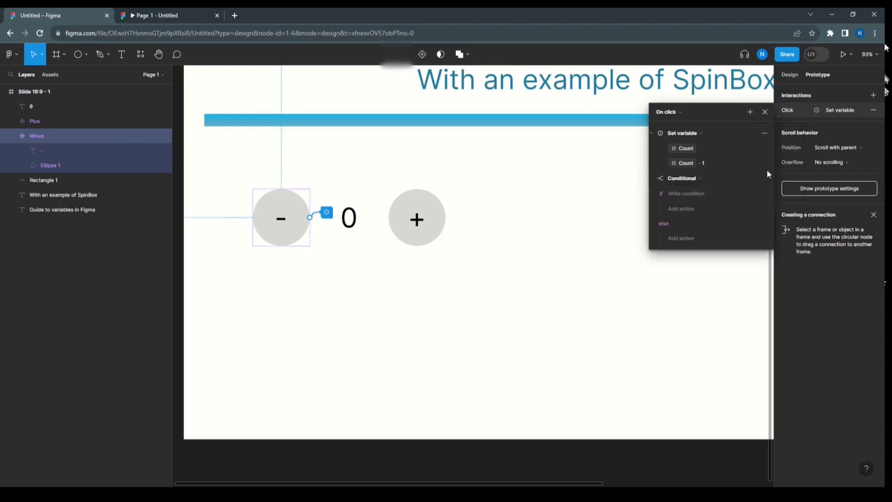
{"action": "left_click", "coordinate": [697, 192]}
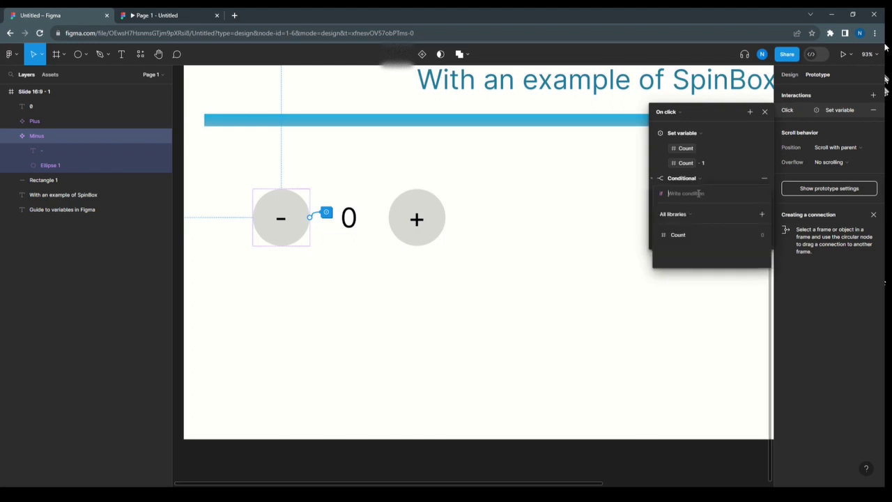
{"action": "left_click", "coordinate": [682, 236]}
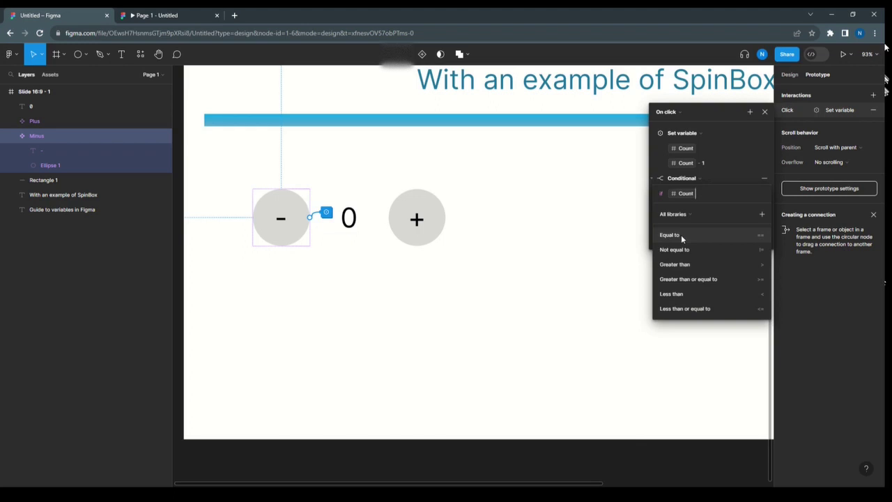
{"action": "left_click", "coordinate": [687, 310]}
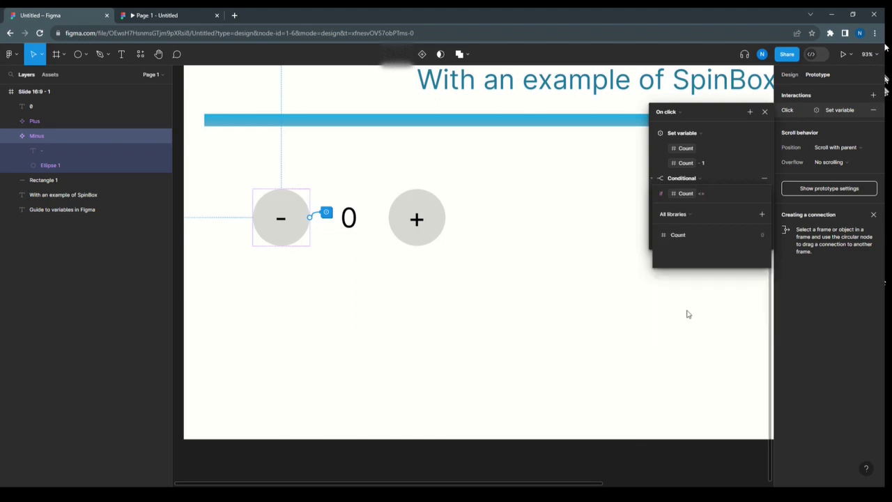
{"action": "type", "text": "0"}
{"action": "key", "text": "Return"}
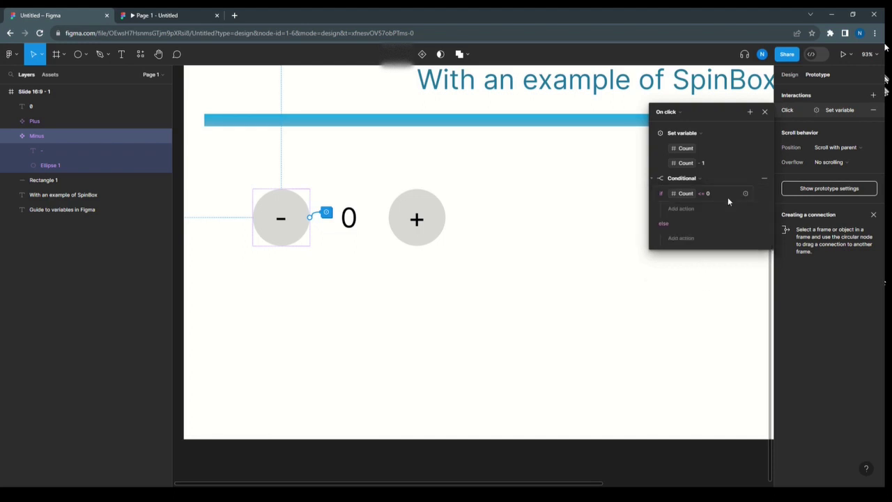
Step: In the Count <= 0 branch, add a Set variable action making Count equal Count + 1
{"action": "left_click", "coordinate": [688, 210]}
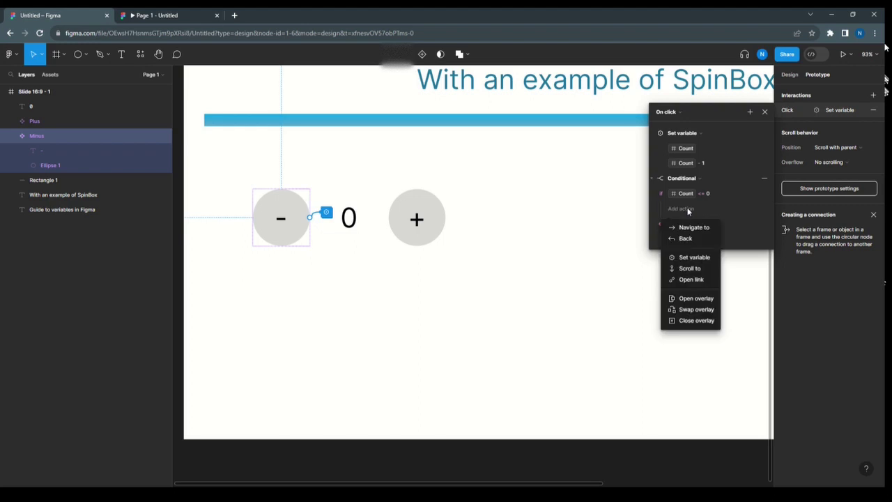
{"action": "left_click", "coordinate": [694, 257]}
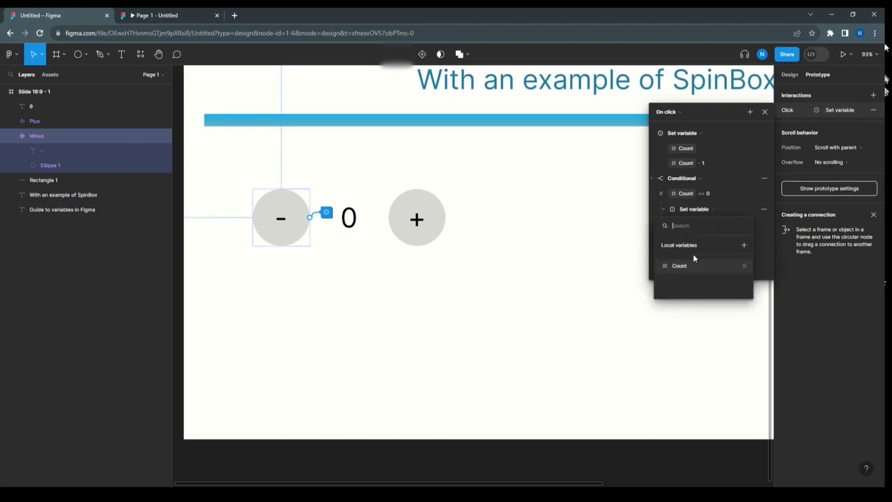
{"action": "left_click", "coordinate": [693, 265]}
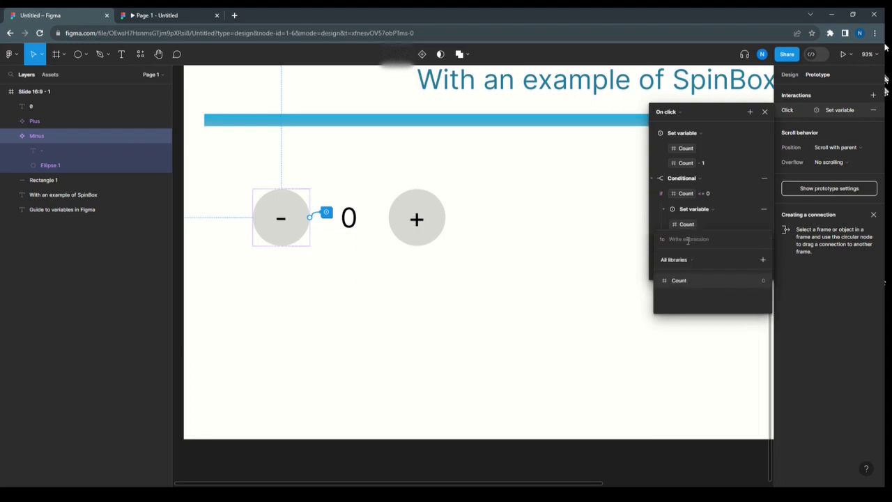
{"action": "left_click", "coordinate": [681, 280]}
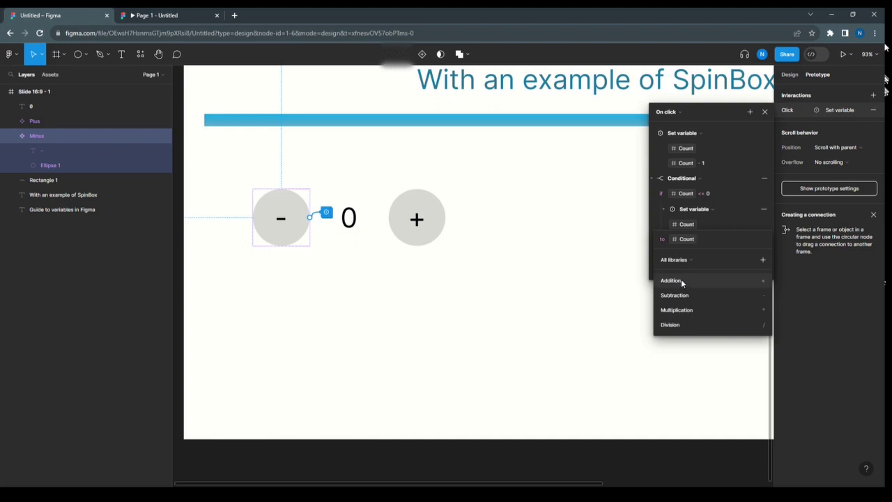
{"action": "left_click", "coordinate": [681, 280]}
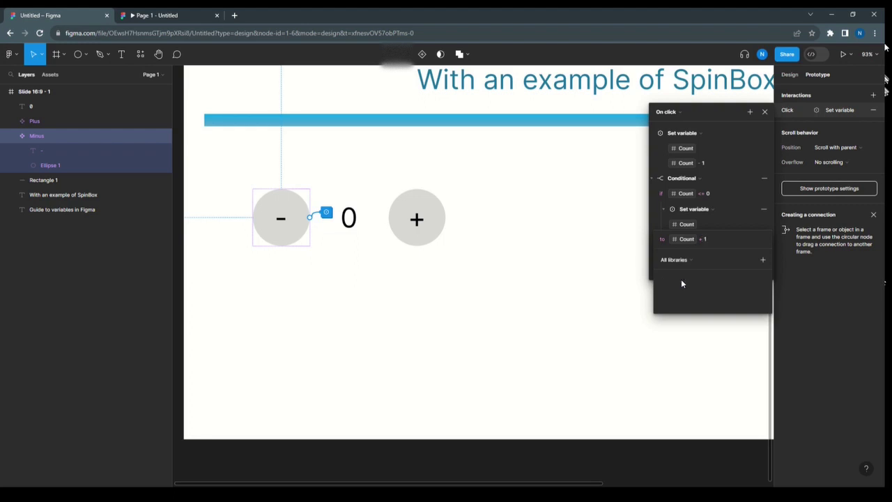
{"action": "left_click", "coordinate": [729, 224]}
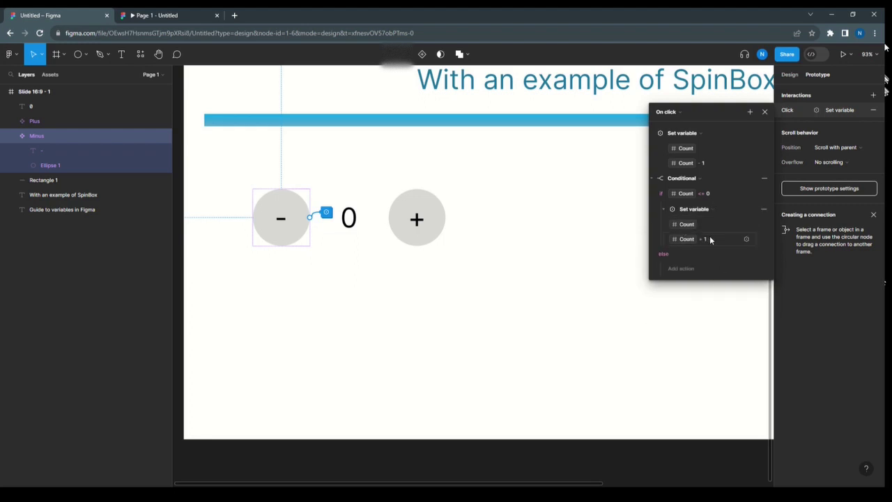
Step: Add a Set variable action under else that sets Count to Count - 1
{"action": "left_click", "coordinate": [688, 269]}
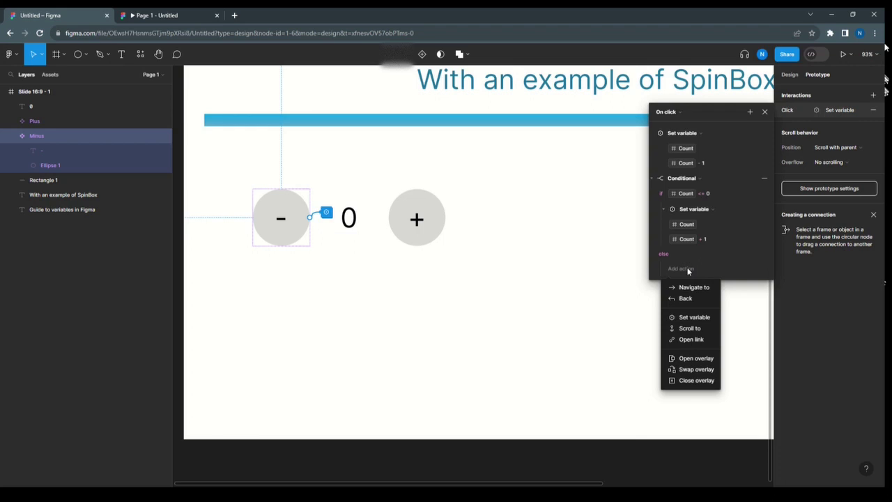
{"action": "left_click", "coordinate": [695, 315]}
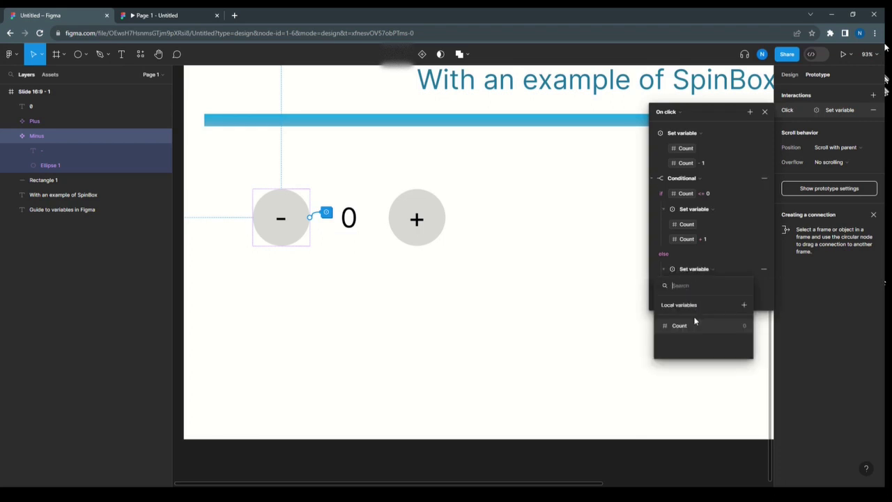
{"action": "left_click", "coordinate": [695, 325]}
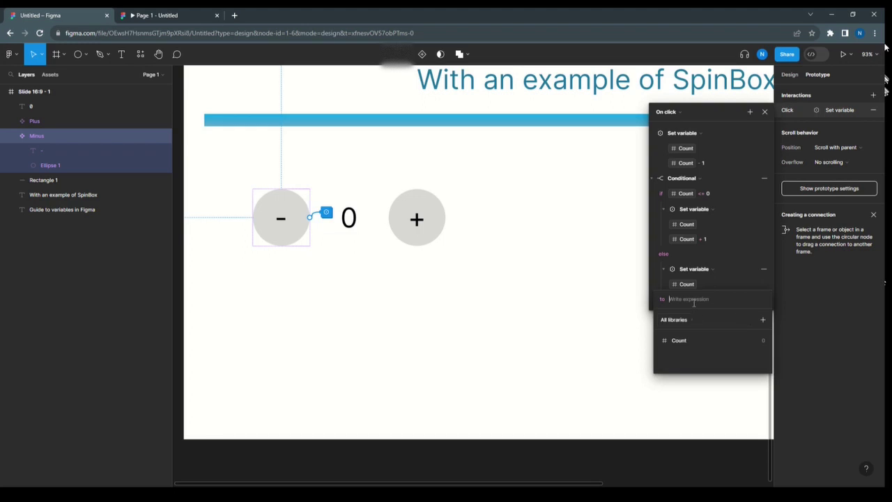
{"action": "left_click", "coordinate": [689, 336]}
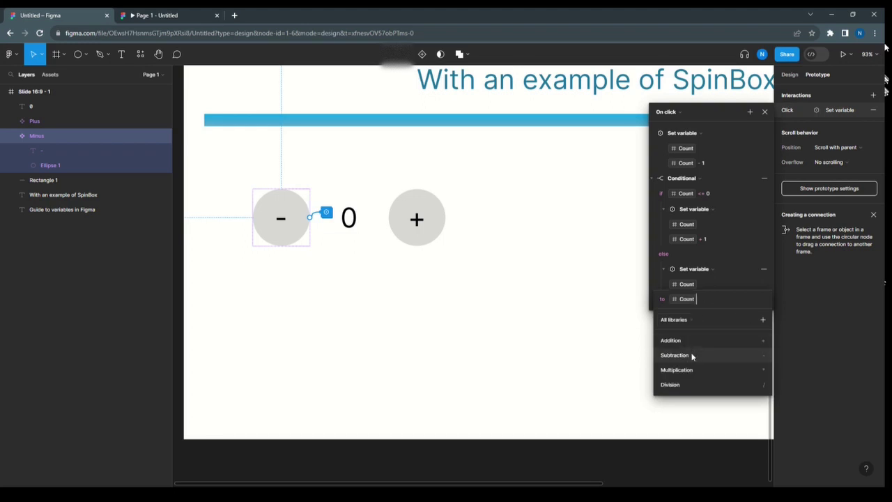
{"action": "left_click", "coordinate": [692, 355]}
{"action": "type", "text": "1"}
{"action": "left_click", "coordinate": [627, 339]}
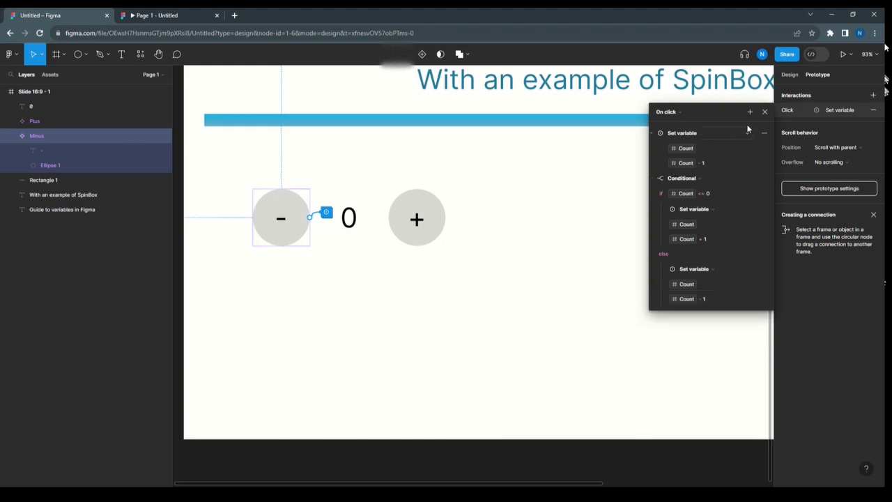
Step: Add a conditional to the Plus button's click interaction that checks Count >= 11
{"action": "left_click", "coordinate": [434, 209]}
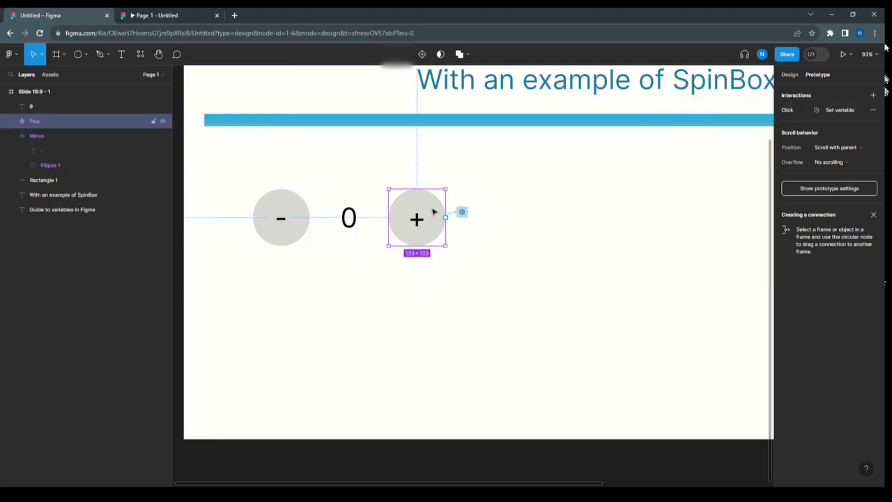
{"action": "left_click", "coordinate": [462, 212]}
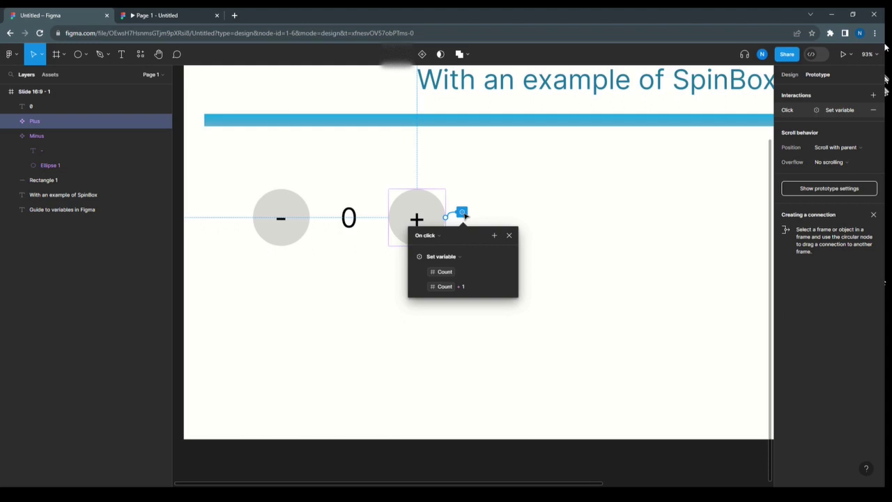
{"action": "left_click", "coordinate": [494, 236]}
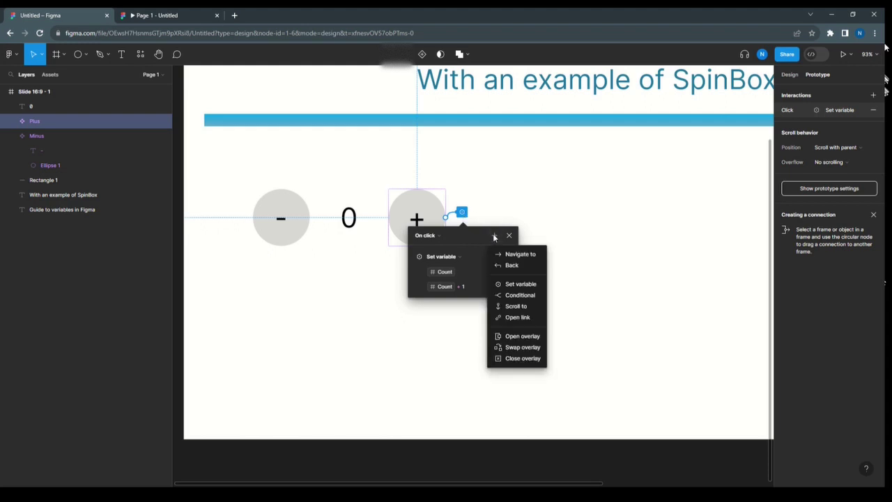
{"action": "left_click", "coordinate": [515, 295]}
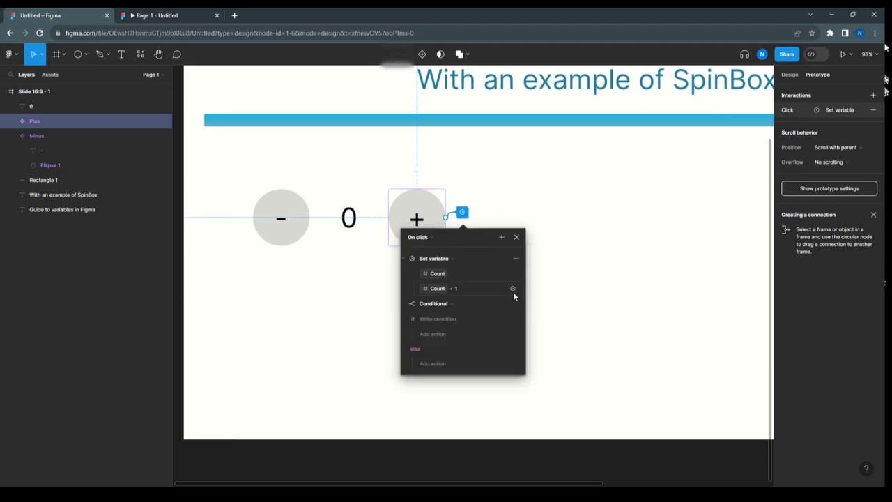
{"action": "left_click", "coordinate": [430, 319]}
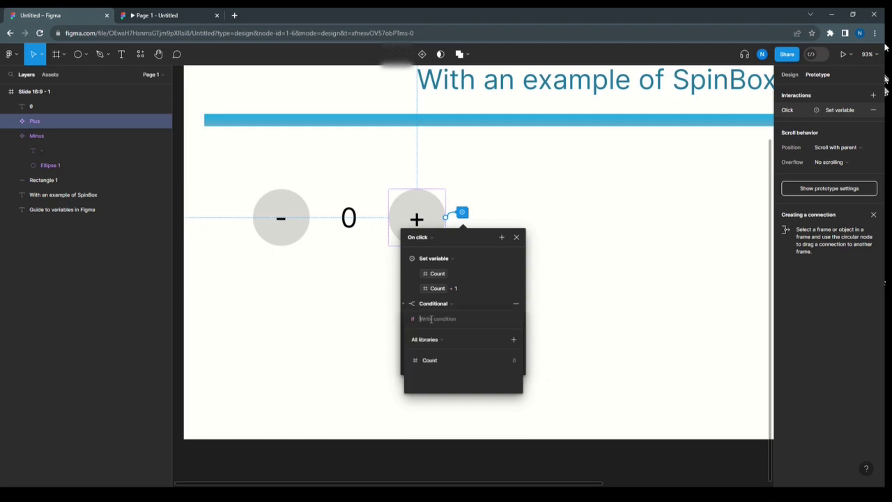
{"action": "left_click", "coordinate": [431, 361]}
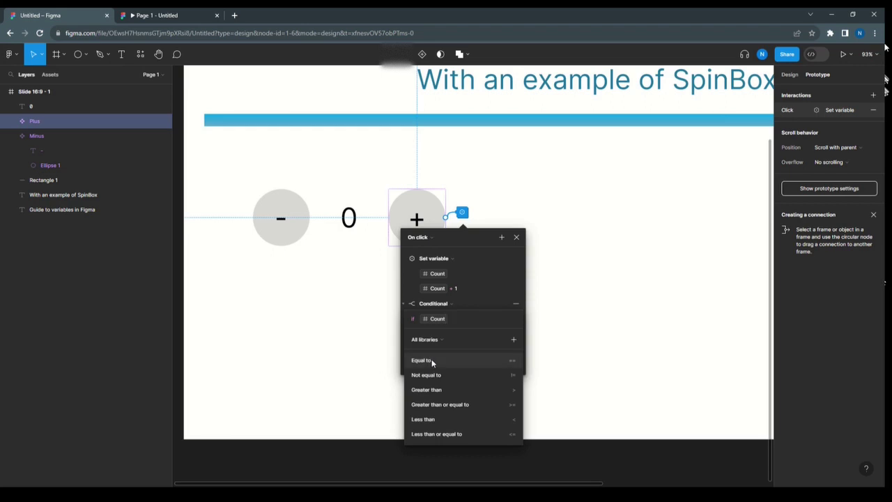
{"action": "left_click", "coordinate": [431, 405]}
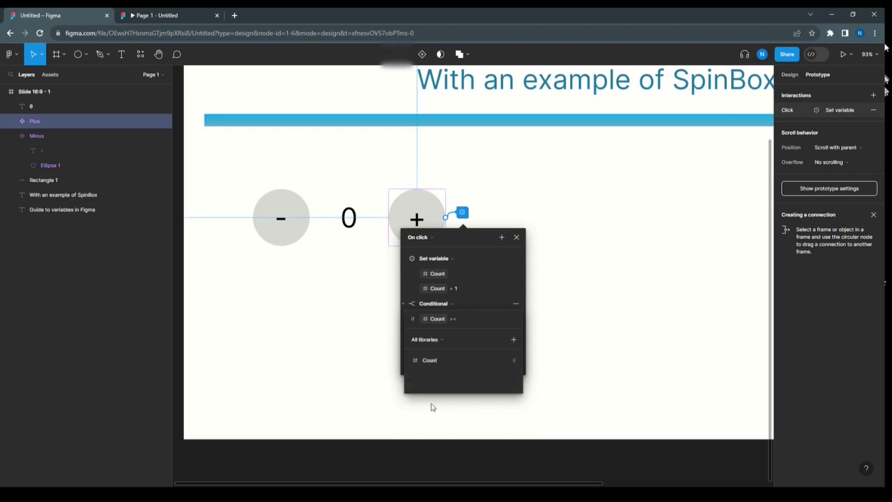
{"action": "type", "text": "11"}
{"action": "key", "text": "Return"}
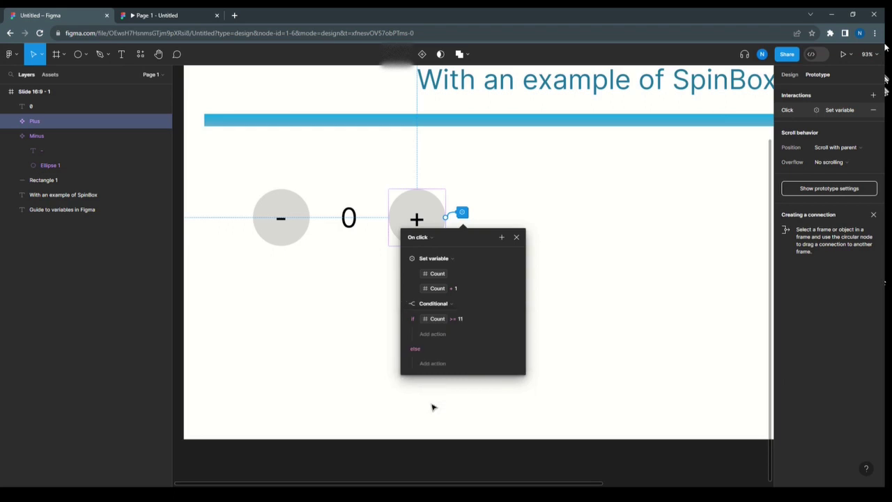
Step: Make the Count >= 11 branch set Count to Count - 1, then close the interaction settings
{"action": "left_click", "coordinate": [432, 333]}
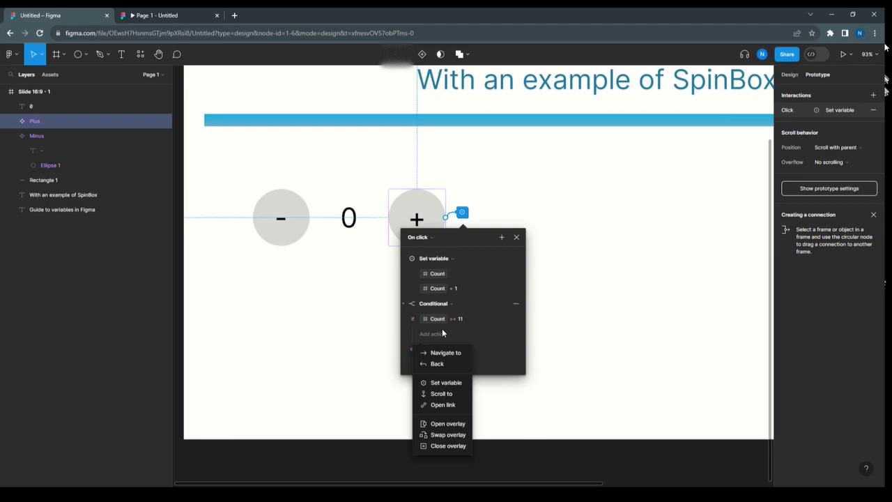
{"action": "left_click", "coordinate": [442, 383]}
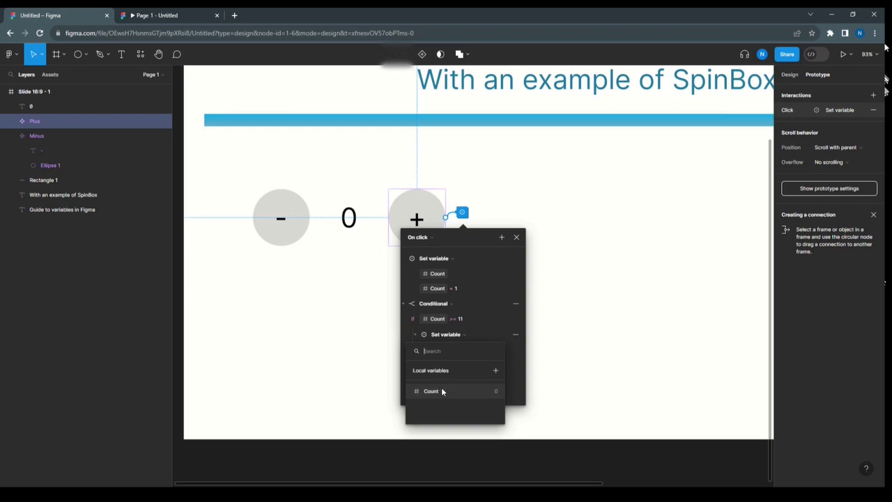
{"action": "left_click", "coordinate": [441, 391]}
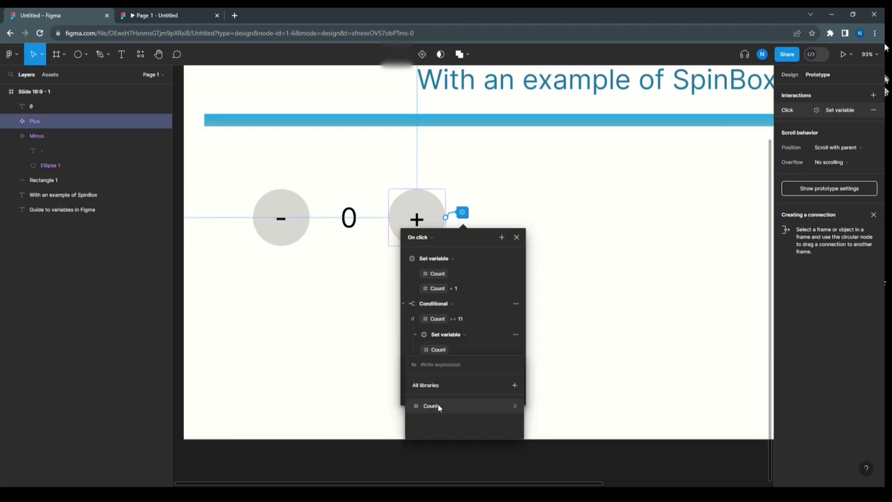
{"action": "left_click", "coordinate": [438, 406]}
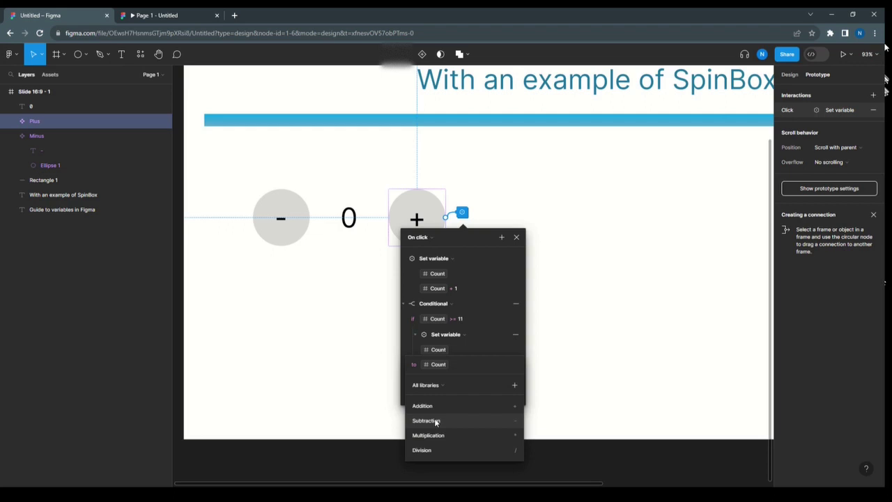
{"action": "left_click", "coordinate": [436, 421]}
{"action": "type", "text": "1"}
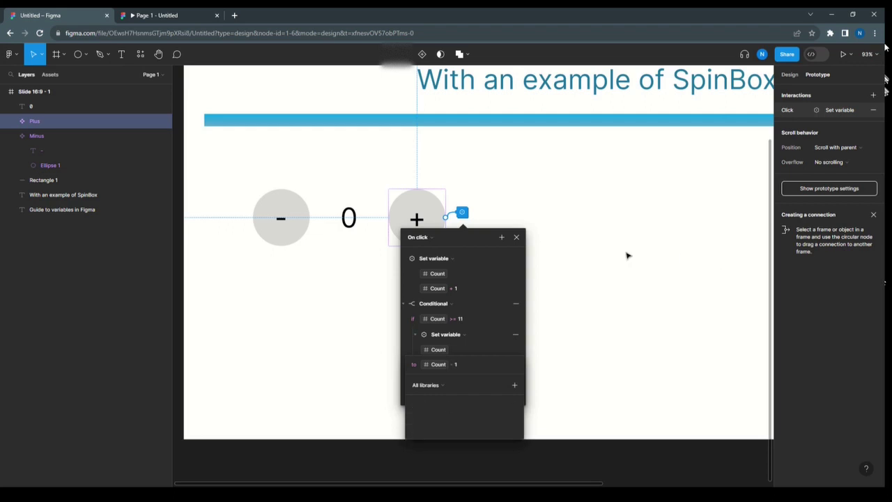
{"action": "key", "text": "Return"}
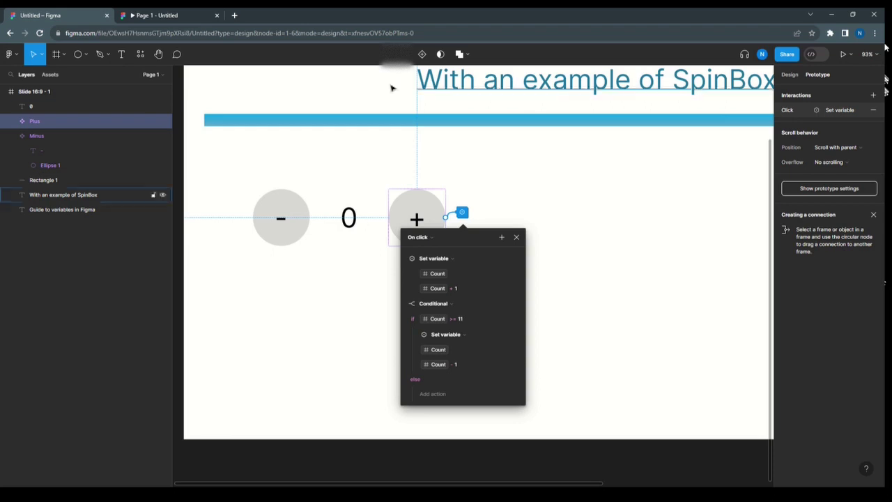
{"action": "left_click", "coordinate": [516, 238]}
Step: In the running prototype, raise the counter up to the 10 limit, then lower it back down
{"action": "left_click", "coordinate": [845, 55]}
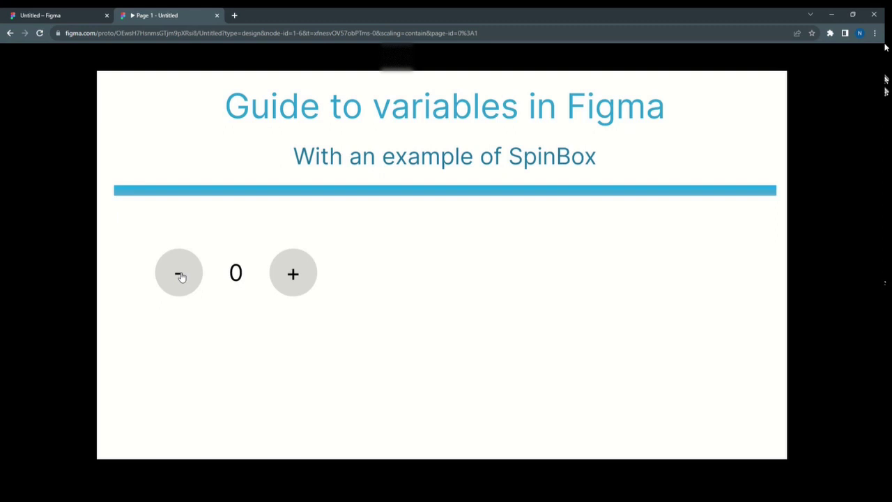
{"action": "left_click", "coordinate": [295, 274]}
{"action": "left_click", "coordinate": [294, 274]}
{"action": "left_click", "coordinate": [294, 274]}
{"action": "left_click", "coordinate": [294, 274]}
{"action": "left_click", "coordinate": [295, 274]}
{"action": "left_click", "coordinate": [296, 274]}
{"action": "left_click", "coordinate": [295, 275]}
{"action": "left_click", "coordinate": [295, 275]}
{"action": "left_click", "coordinate": [296, 275]}
{"action": "left_click", "coordinate": [295, 274]}
{"action": "left_click", "coordinate": [178, 275]}
{"action": "left_click", "coordinate": [178, 275]}
{"action": "left_click", "coordinate": [177, 276]}
{"action": "left_click", "coordinate": [177, 276]}
{"action": "left_click", "coordinate": [178, 276]}
{"action": "left_click", "coordinate": [178, 276]}
{"action": "left_click", "coordinate": [178, 276]}
{"action": "left_click", "coordinate": [177, 276]}
Step: Switch to the design editor and back to the prototype, which shows the counter at 0
{"action": "mouse_move", "coordinate": [201, 61]}
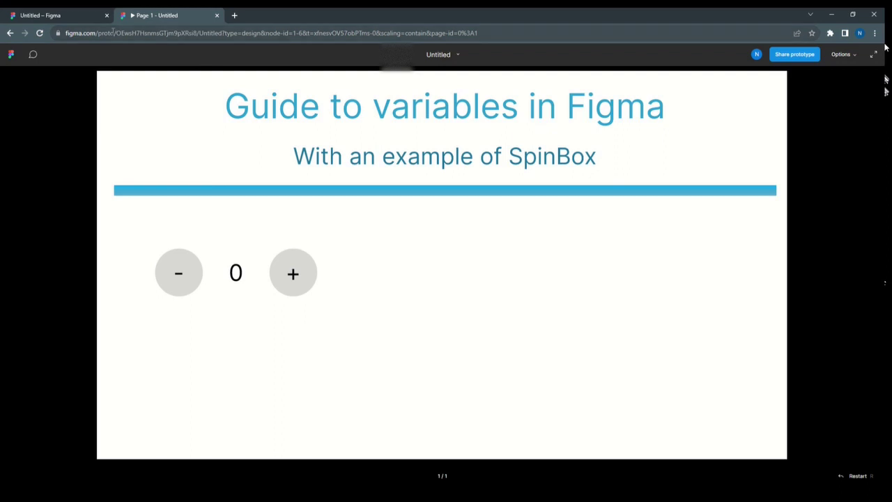
{"action": "left_click", "coordinate": [72, 15]}
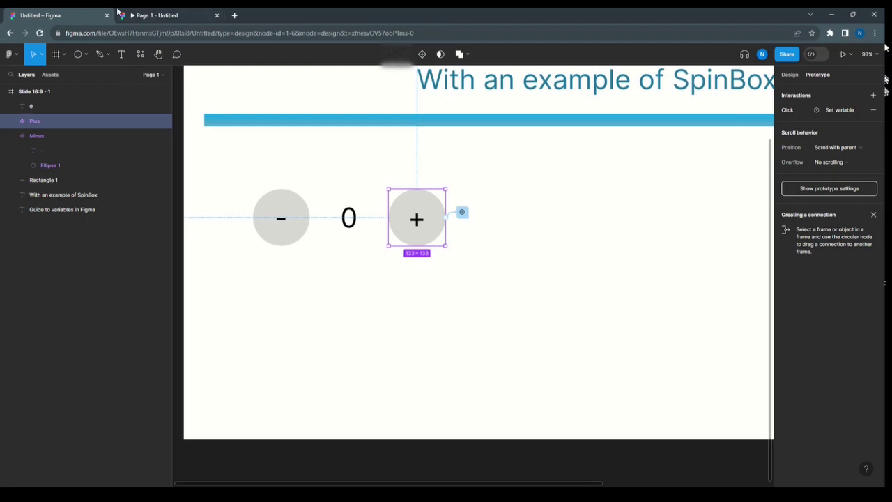
{"action": "left_click", "coordinate": [144, 15]}
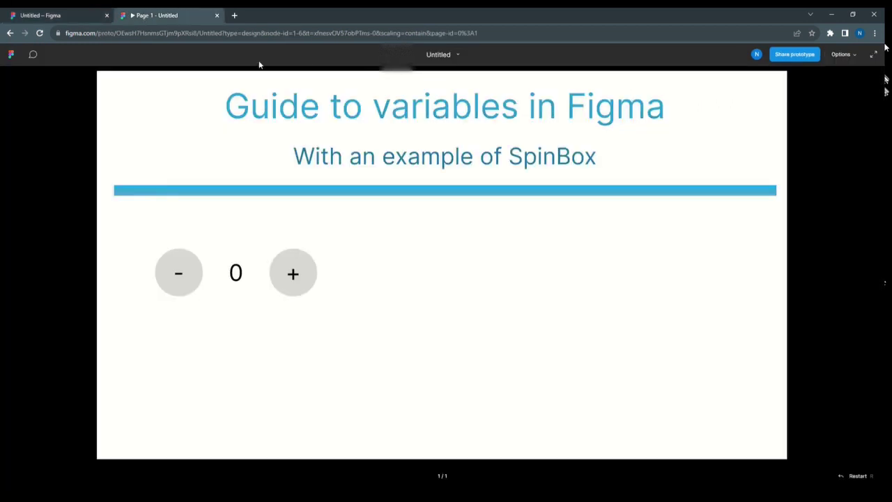